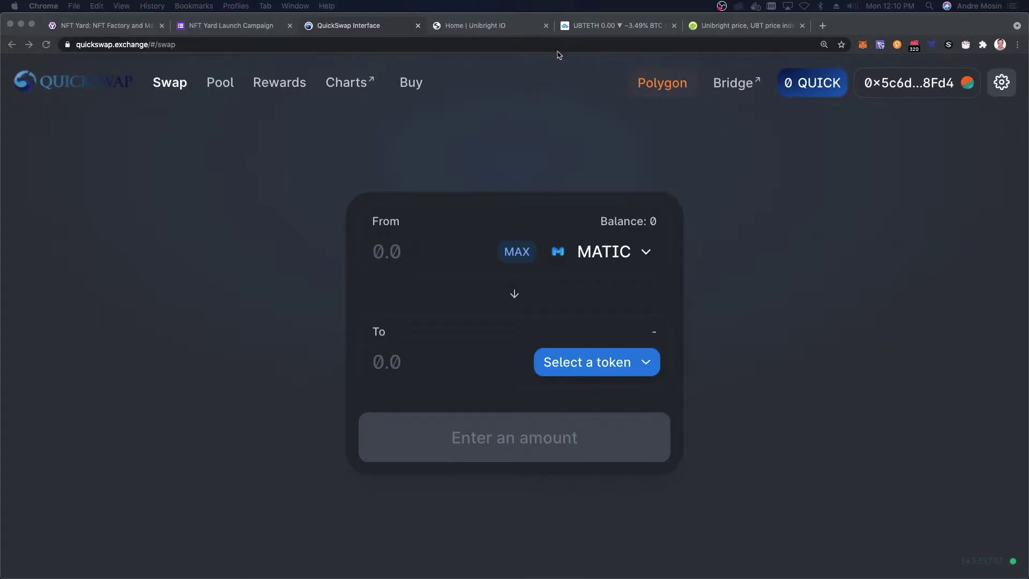
# - Scroll Unibright's CoinGecko page to its spot Markets table and show gas prices (240/271/313 Gwei)
pyautogui.click(733, 27)
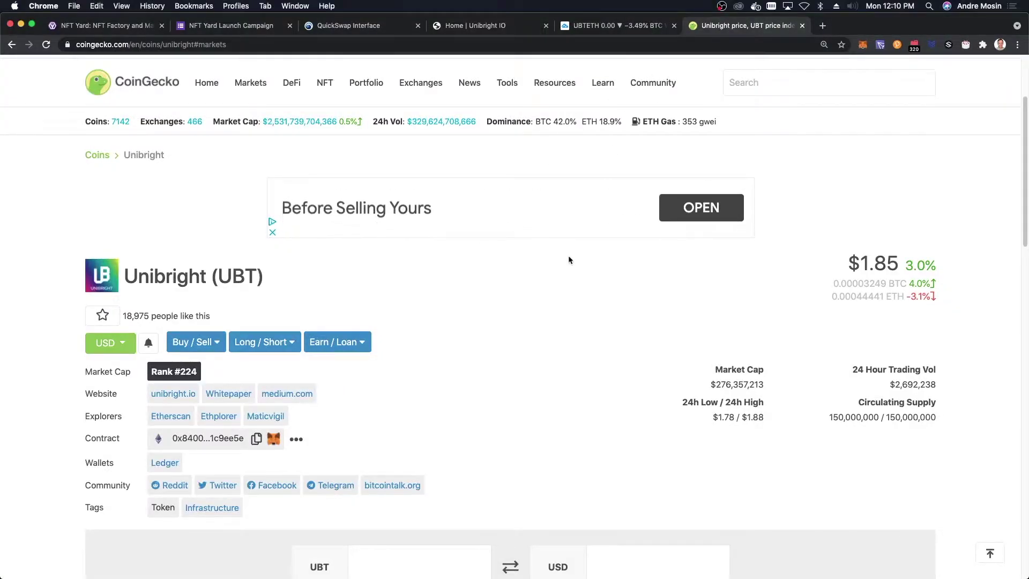
pyautogui.scroll(-2, 571, 264)
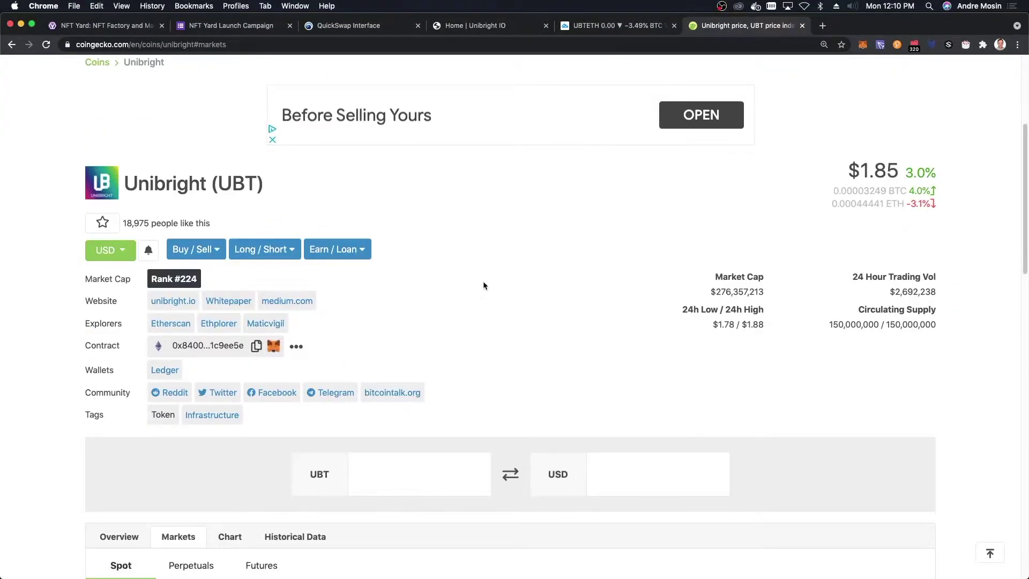
pyautogui.scroll(-1, 484, 279)
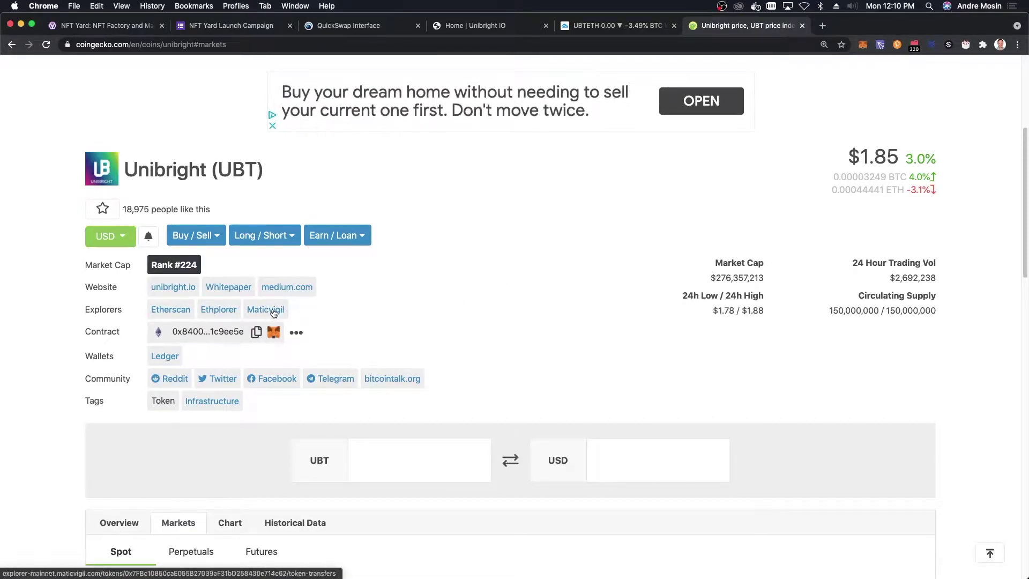
pyautogui.scroll(1, 508, 210)
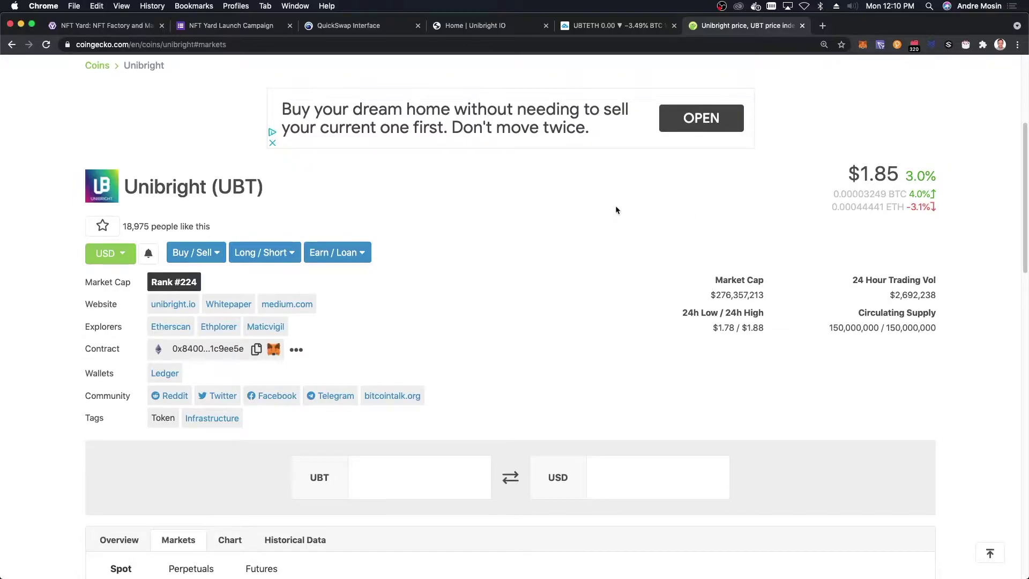
pyautogui.scroll(-1, 616, 204)
pyautogui.scroll(-10, 622, 211)
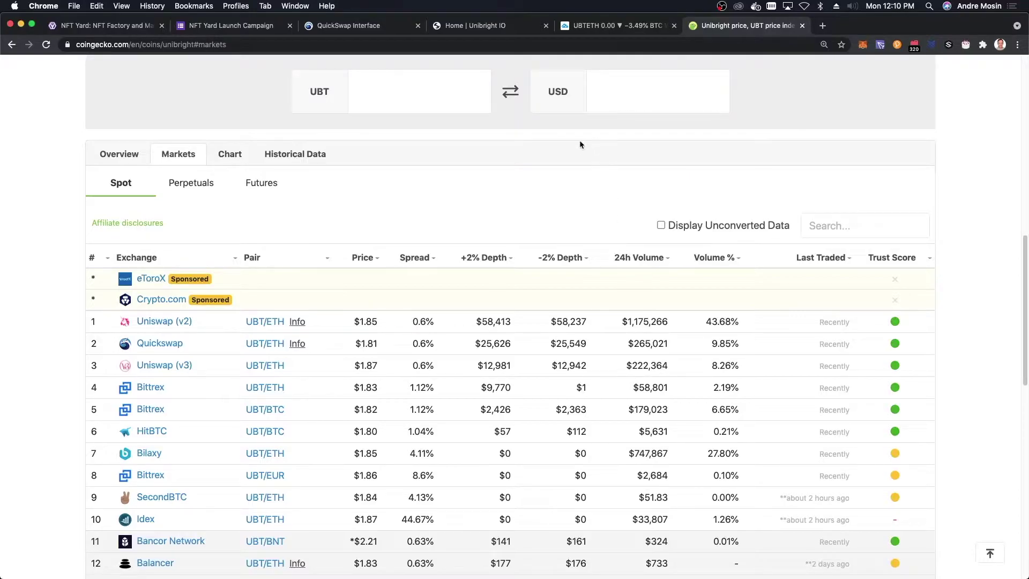
pyautogui.scroll(-1, 725, 232)
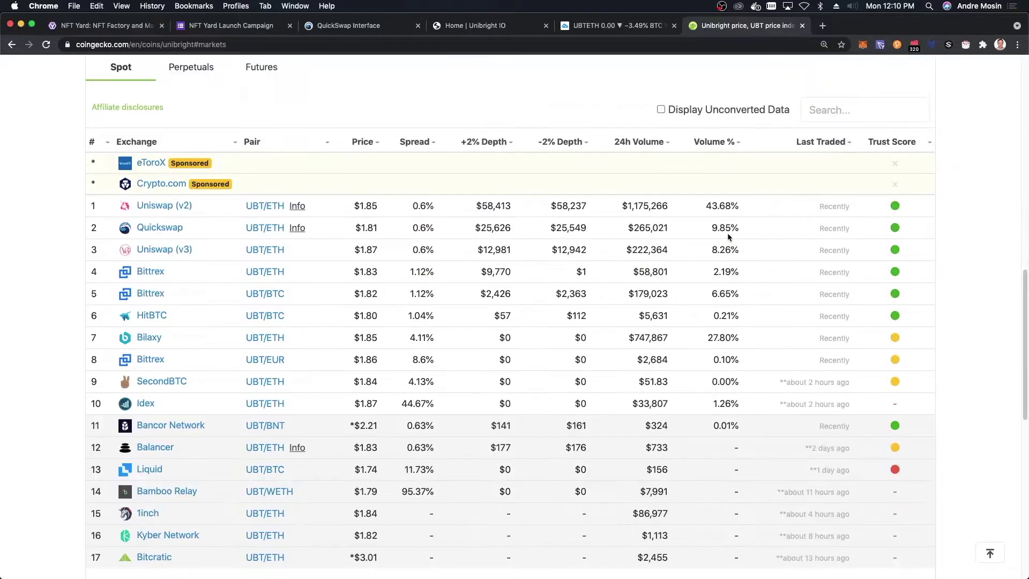
pyautogui.scroll(12, 725, 231)
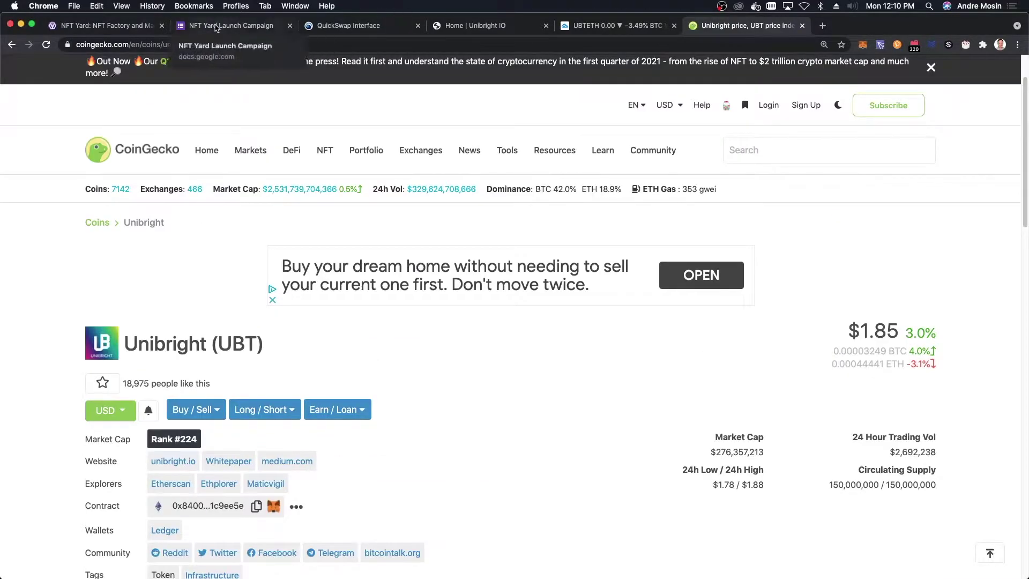
pyautogui.scroll(-10, 420, 230)
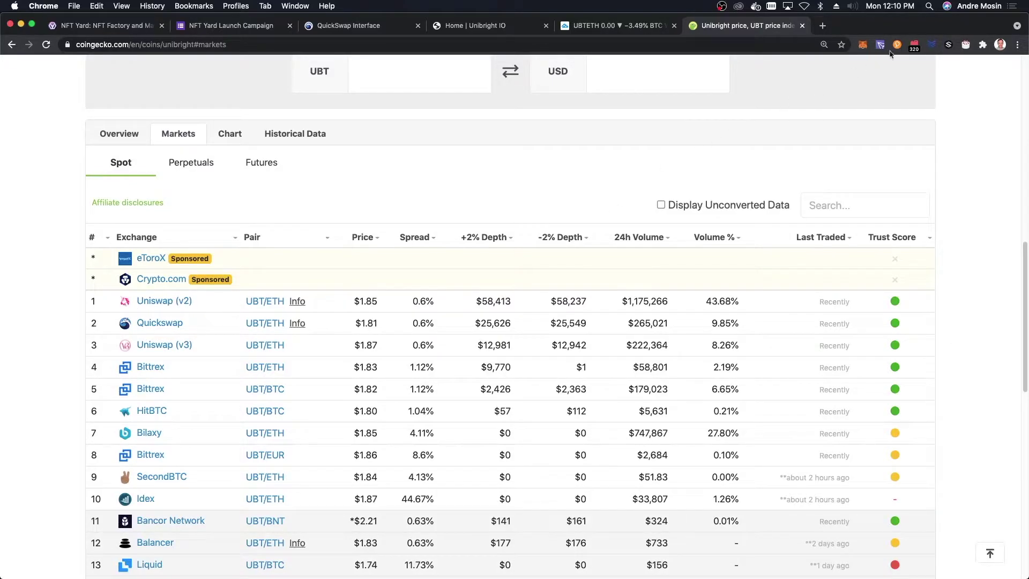
pyautogui.click(914, 45)
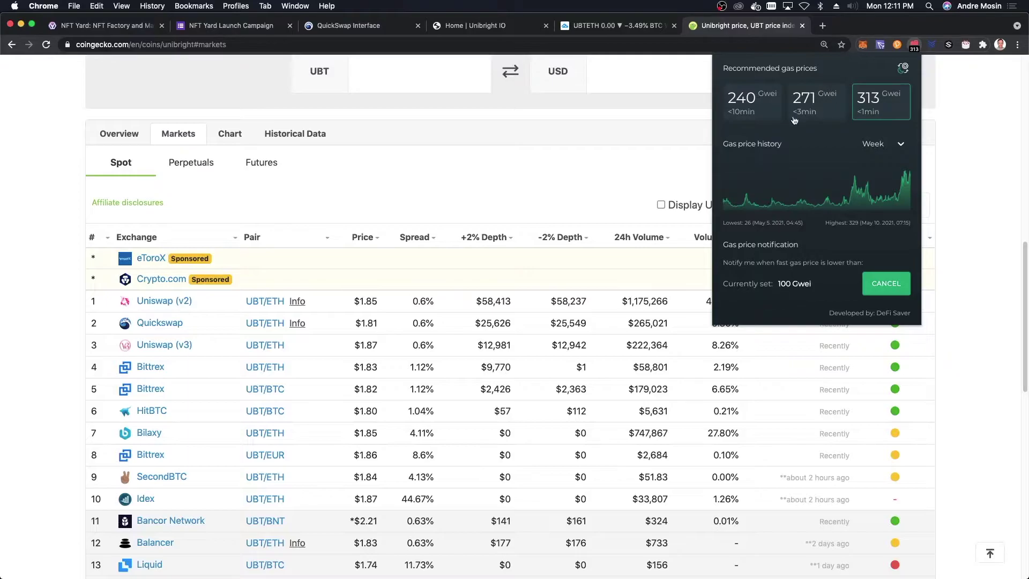
# - Close the gas-price popup and move via QuickSwap to NFT Yard's Launch Campaign form
pyautogui.click(423, 112)
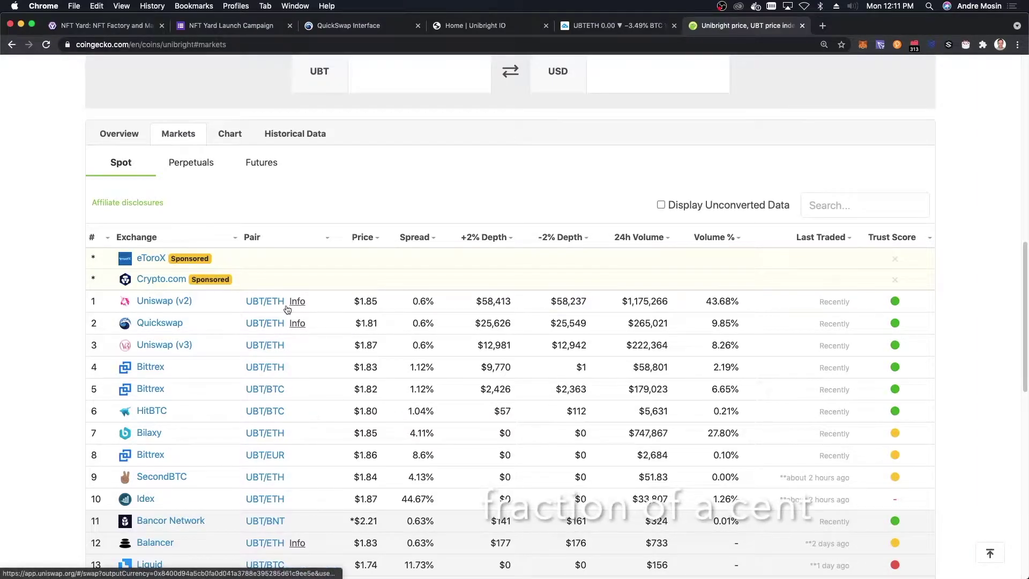
pyautogui.click(351, 25)
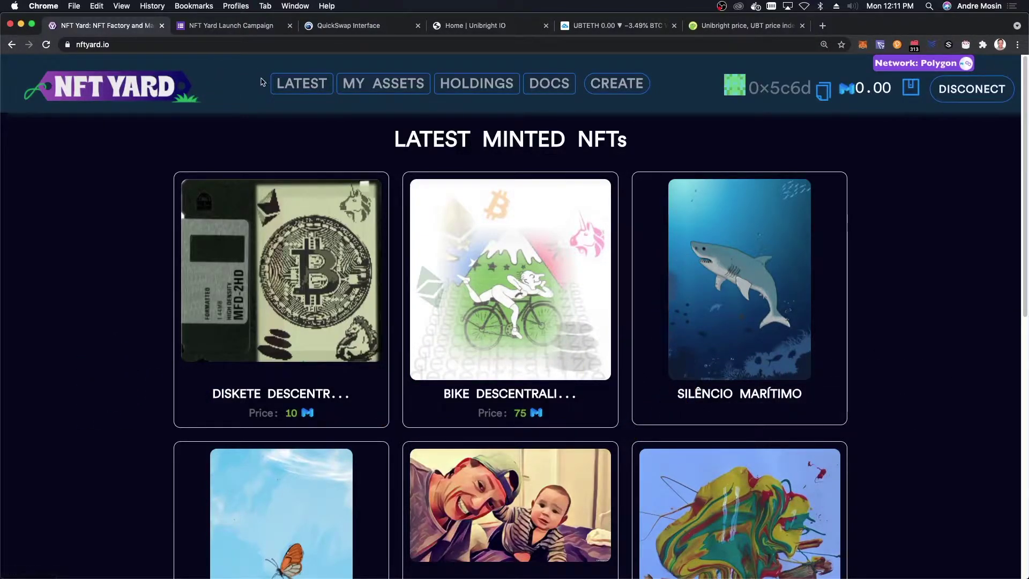
pyautogui.click(217, 27)
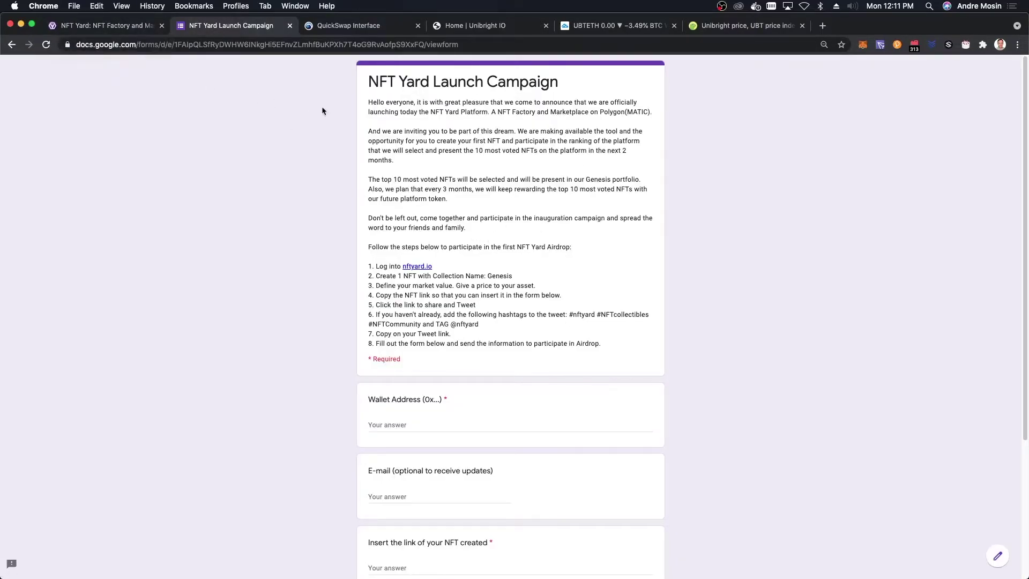
pyautogui.click(97, 25)
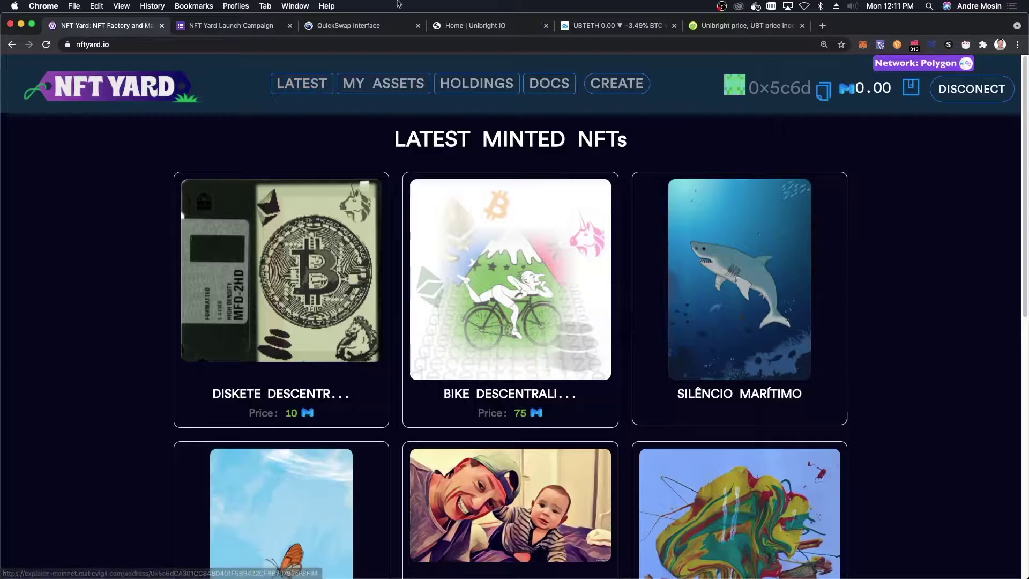
pyautogui.click(862, 44)
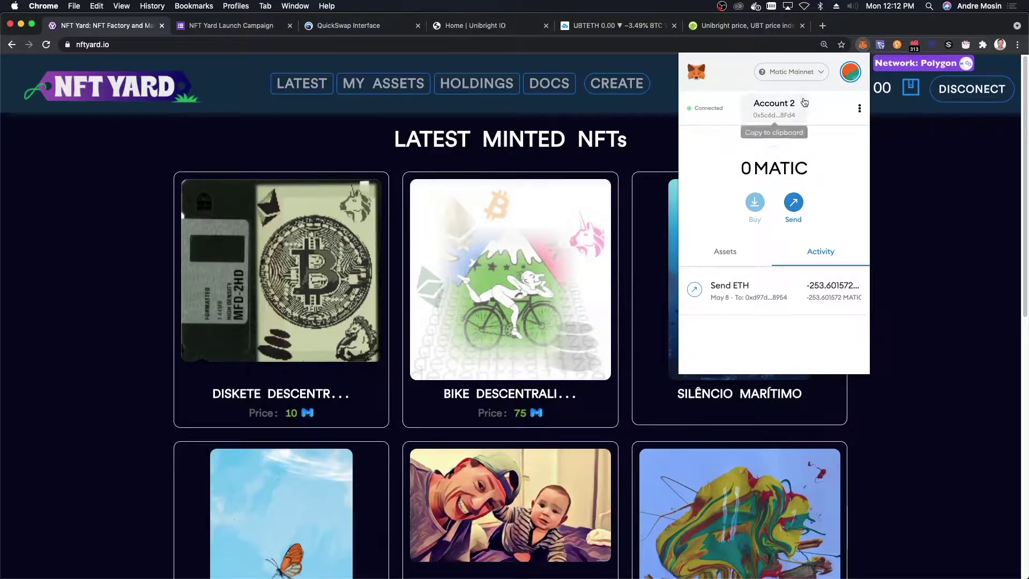
# - Check the tokens held in the MetaMask wallet, then close the wallet summary
pyautogui.click(732, 255)
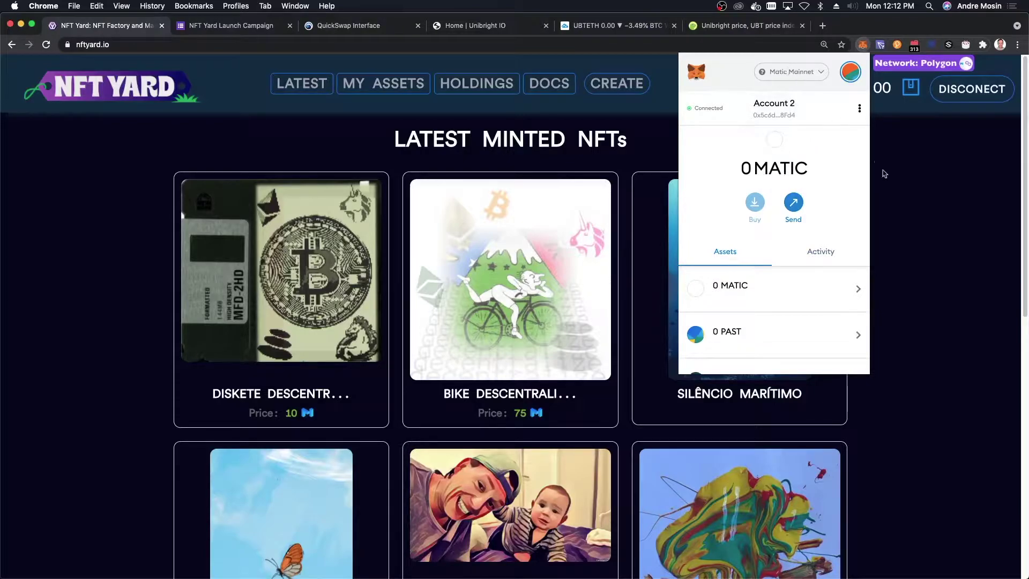
pyautogui.click(937, 180)
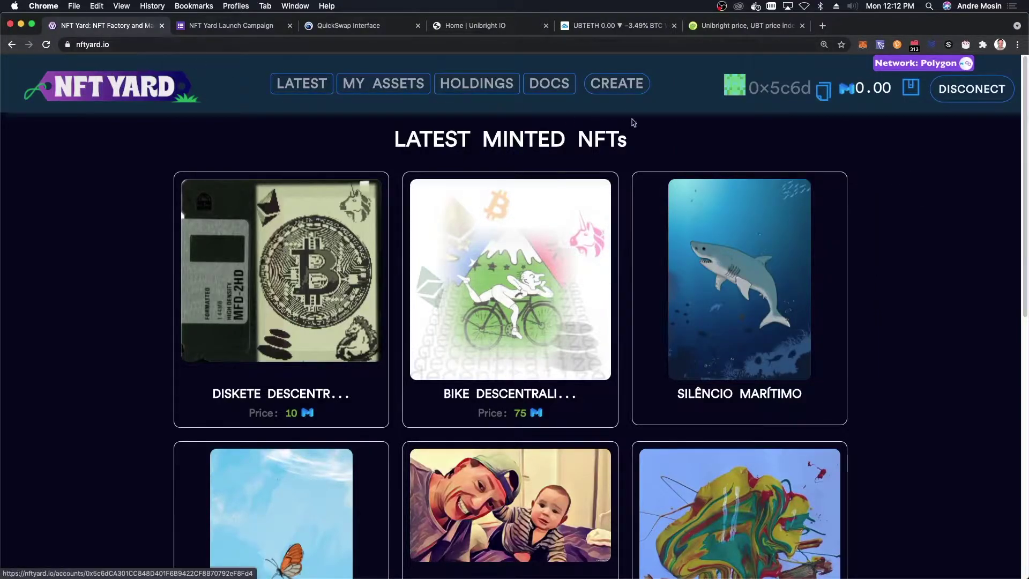
pyautogui.scroll(-10, 632, 119)
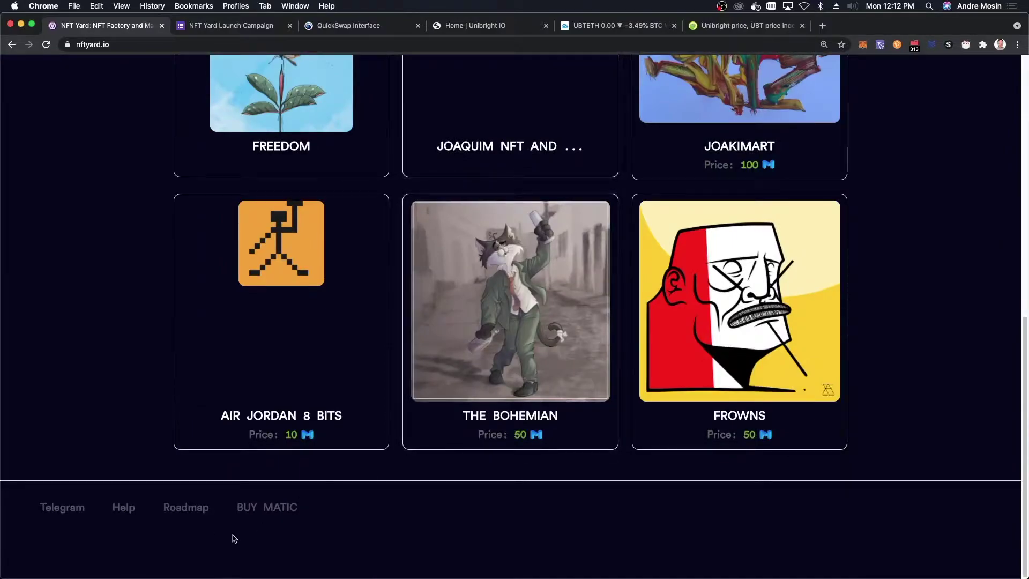
pyautogui.scroll(-5, 193, 515)
pyautogui.scroll(10, 363, 352)
pyautogui.scroll(5, 363, 352)
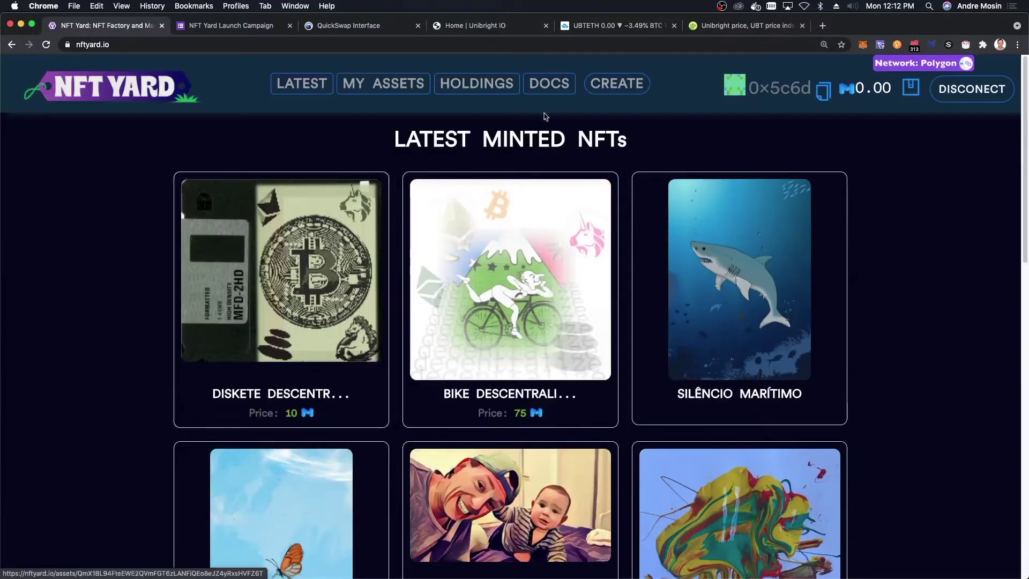
# - Open MY ASSETS and read the footer help on adding Polygon to MetaMask
pyautogui.click(378, 83)
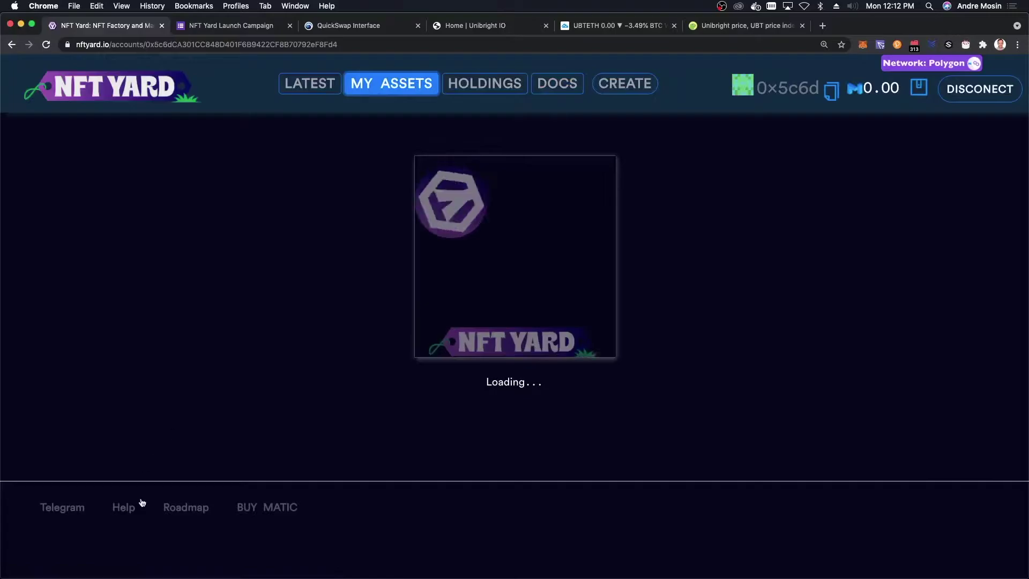
pyautogui.click(124, 509)
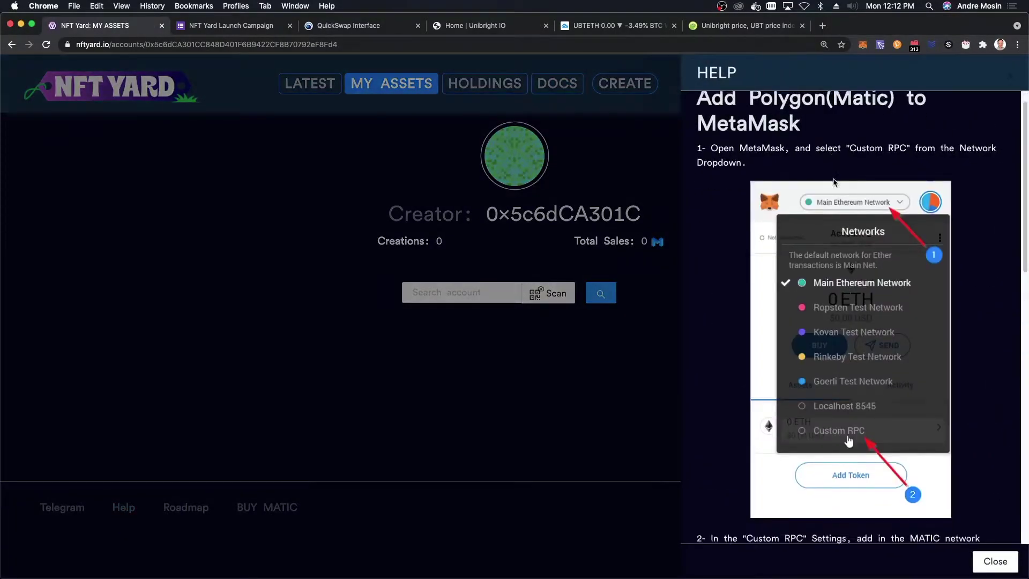
pyautogui.scroll(-5, 835, 188)
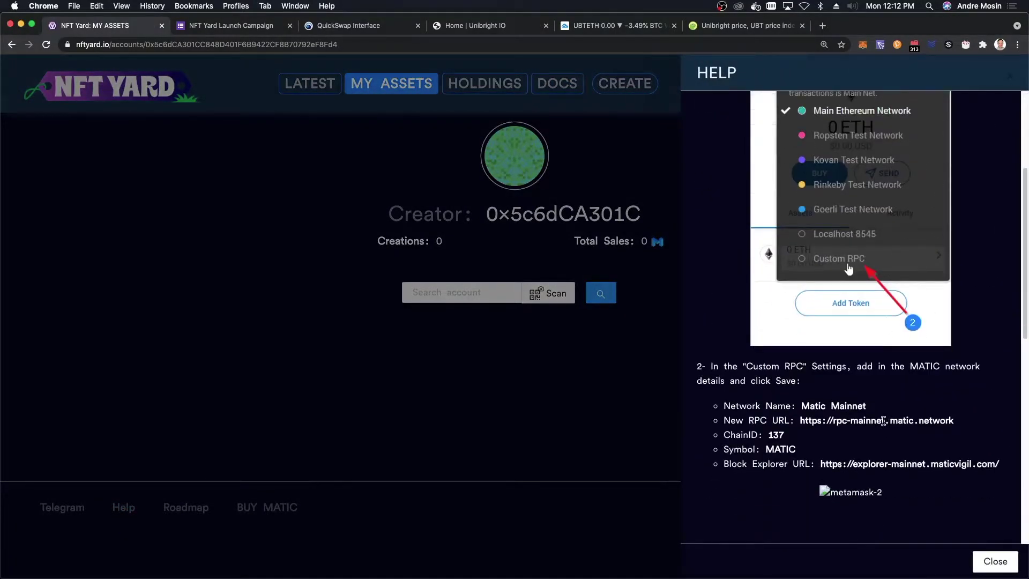
pyautogui.scroll(5, 883, 420)
pyautogui.click(346, 249)
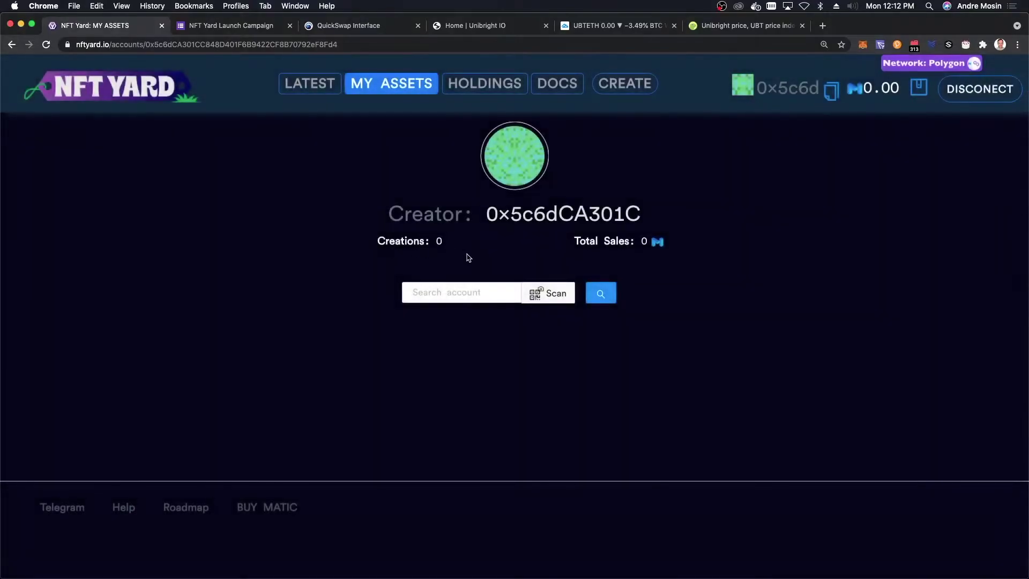
# - Open the docs' '1. Configure a wallet' guide and read through it
pyautogui.click(558, 83)
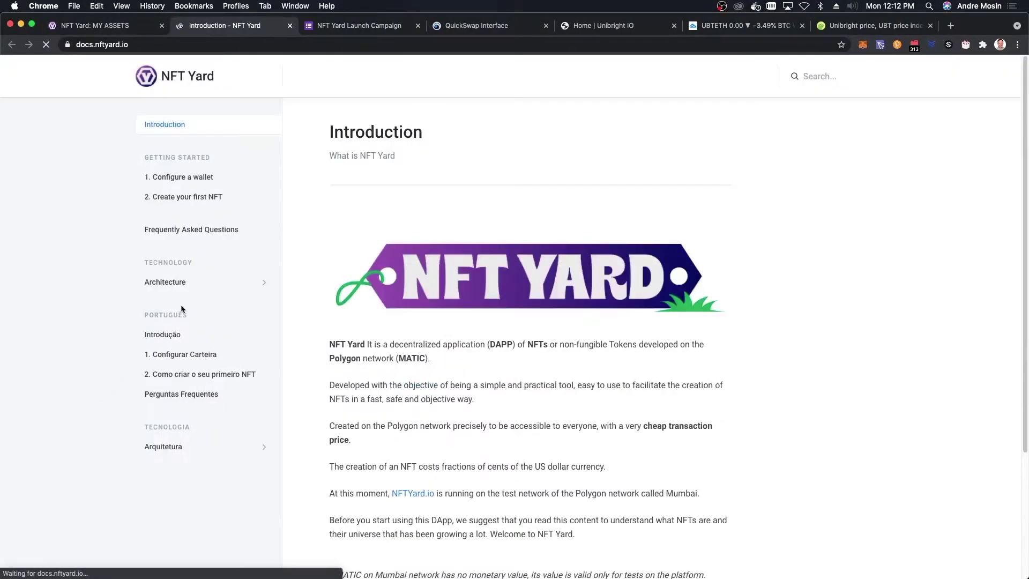
pyautogui.click(174, 178)
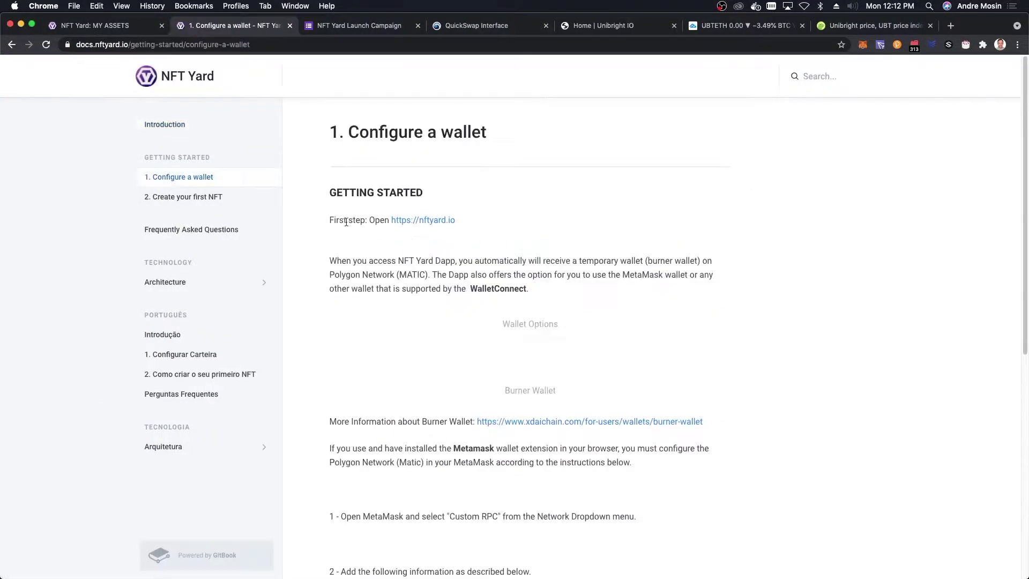
pyautogui.scroll(-5, 476, 207)
pyautogui.scroll(-1, 476, 208)
pyautogui.click(279, 47)
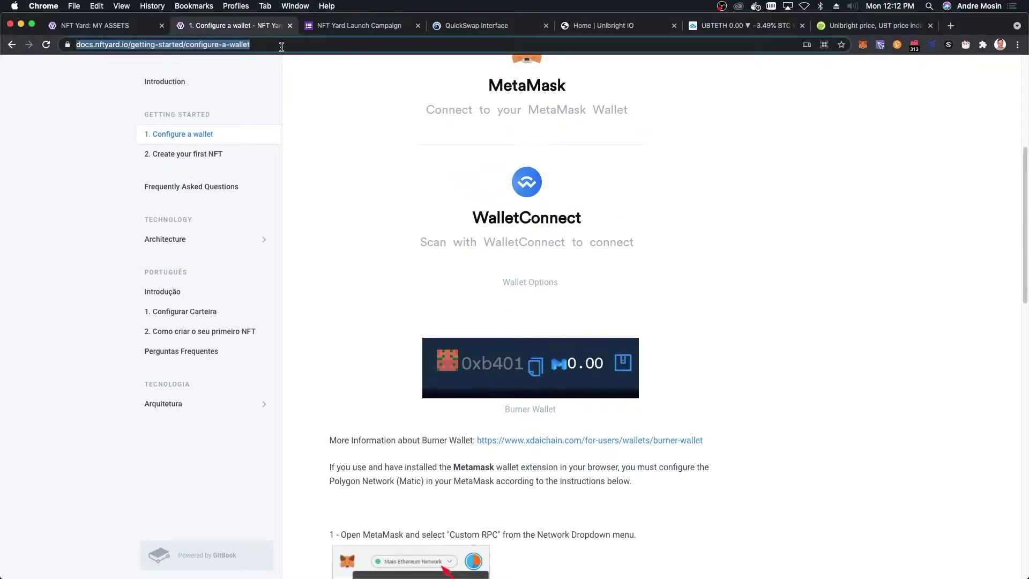
# - Load Chainlist, search for 'matic' and connect the wallet to the site
pyautogui.write('chainlist')
pyautogui.press('Return')
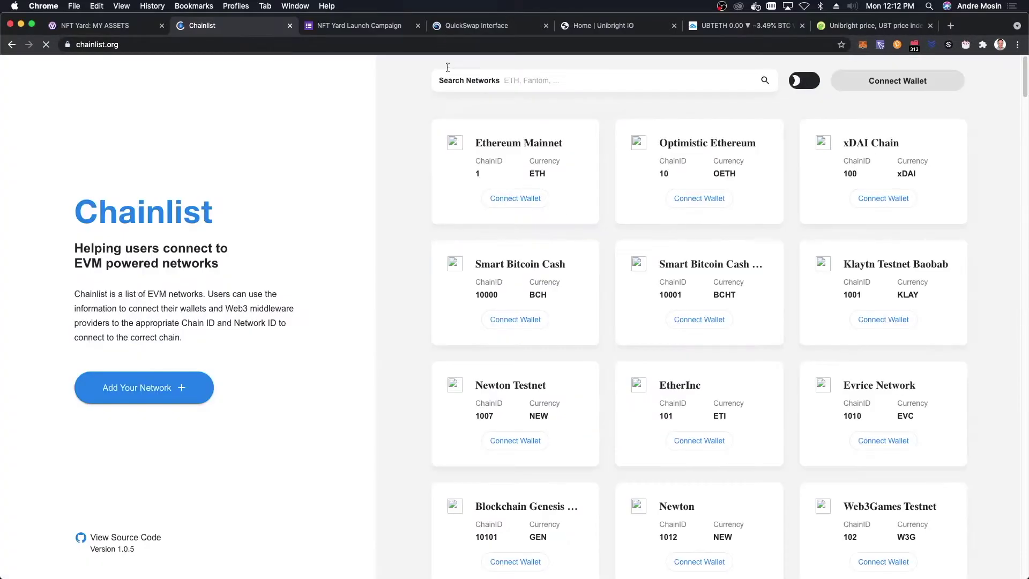
pyautogui.click(536, 82)
pyautogui.write('matic')
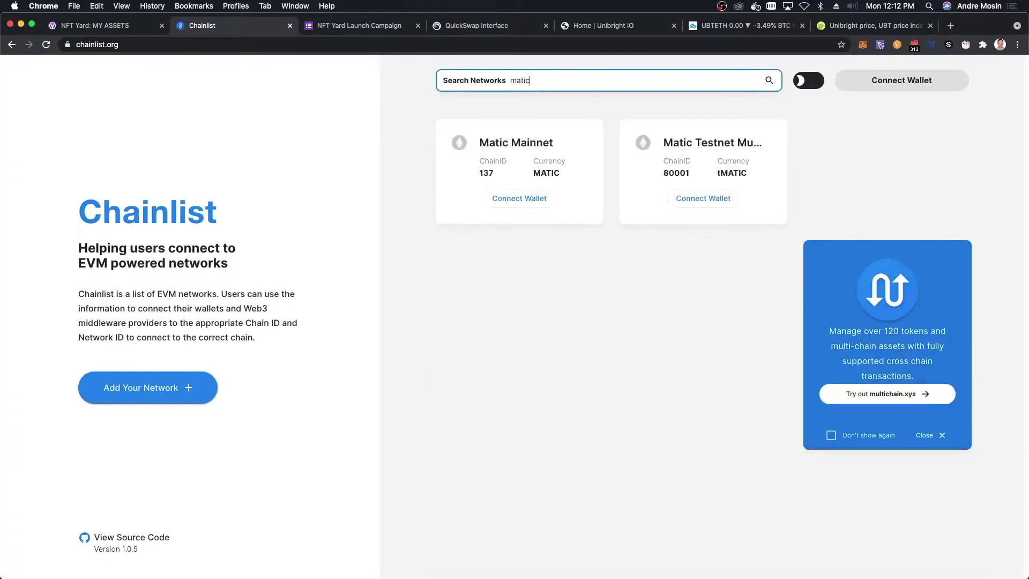
pyautogui.click(532, 203)
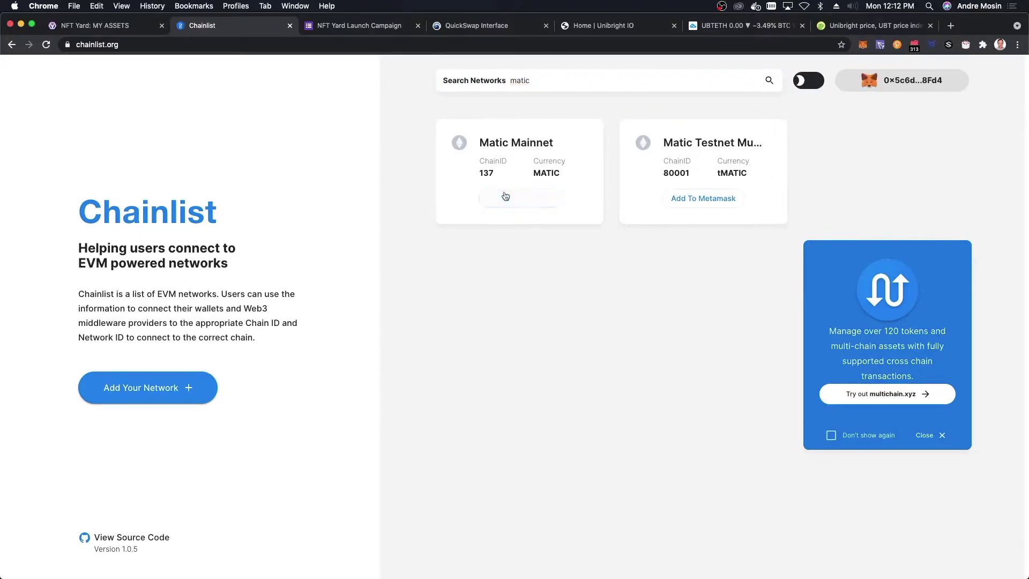
# - Add Matic Mainnet (ID 137) to MetaMask and return to NFT Yard's MY ASSETS tab
pyautogui.click(862, 45)
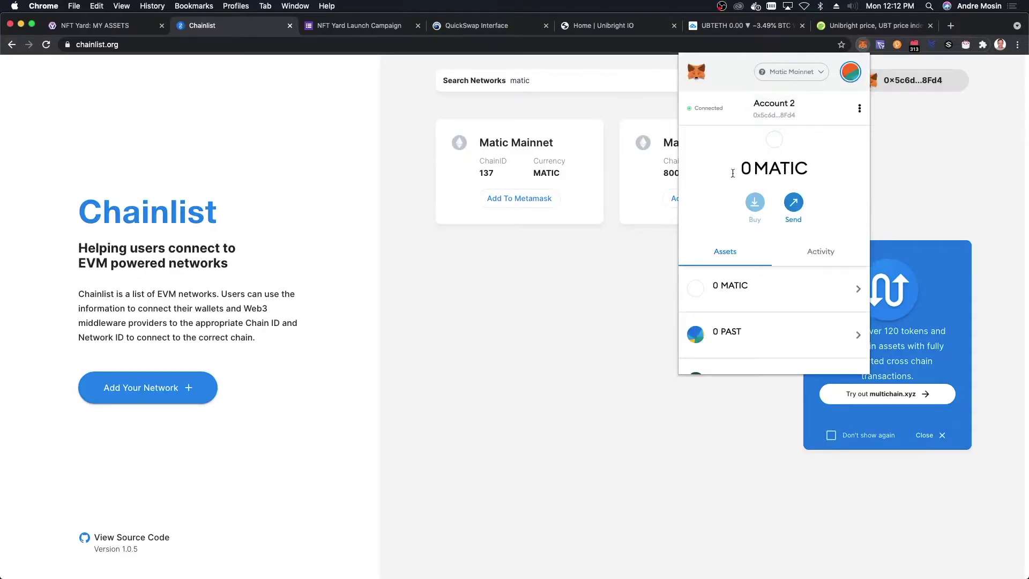
pyautogui.click(619, 305)
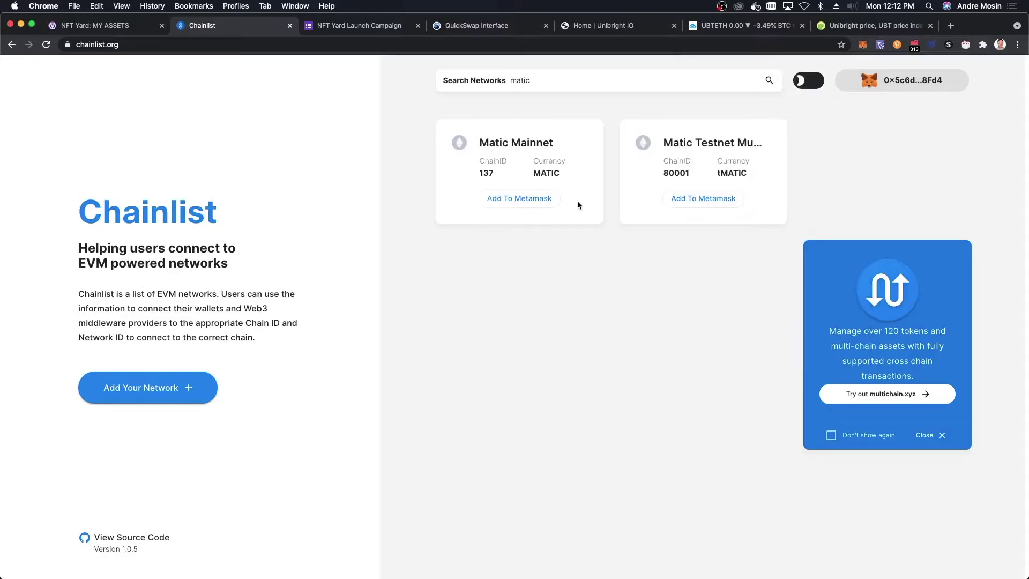
pyautogui.click(558, 196)
pyautogui.click(102, 25)
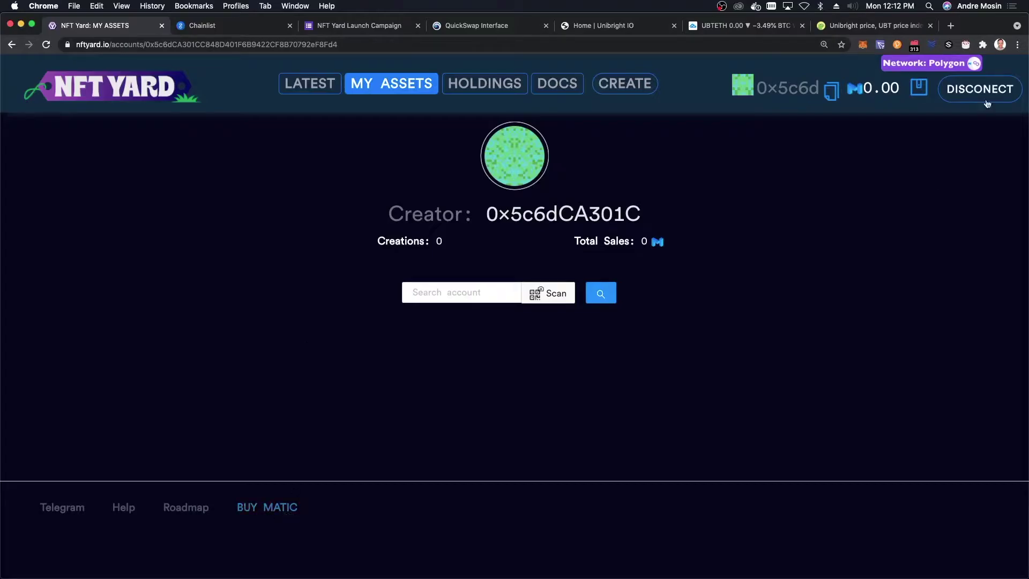
# - Start a Ramp MATIC purchase, changing the pay amount from 100 to 130 USD for 137.5 MATIC
pyautogui.click(919, 87)
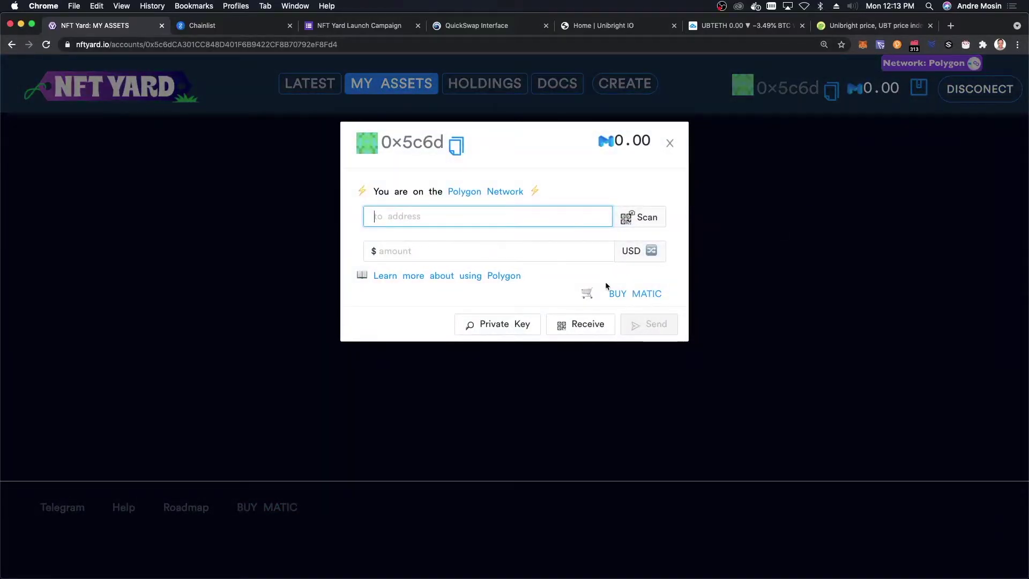
pyautogui.click(670, 142)
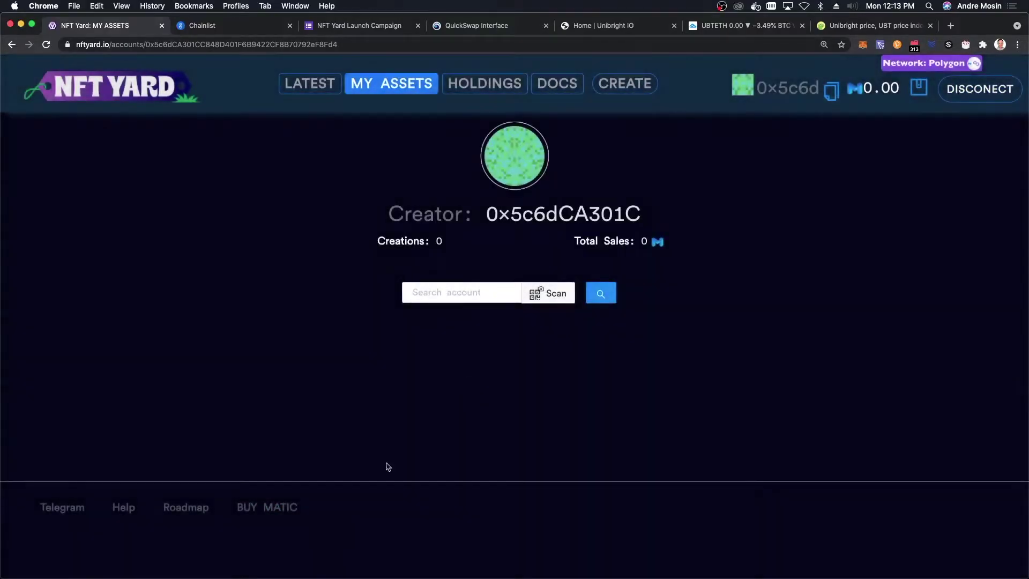
pyautogui.click(284, 507)
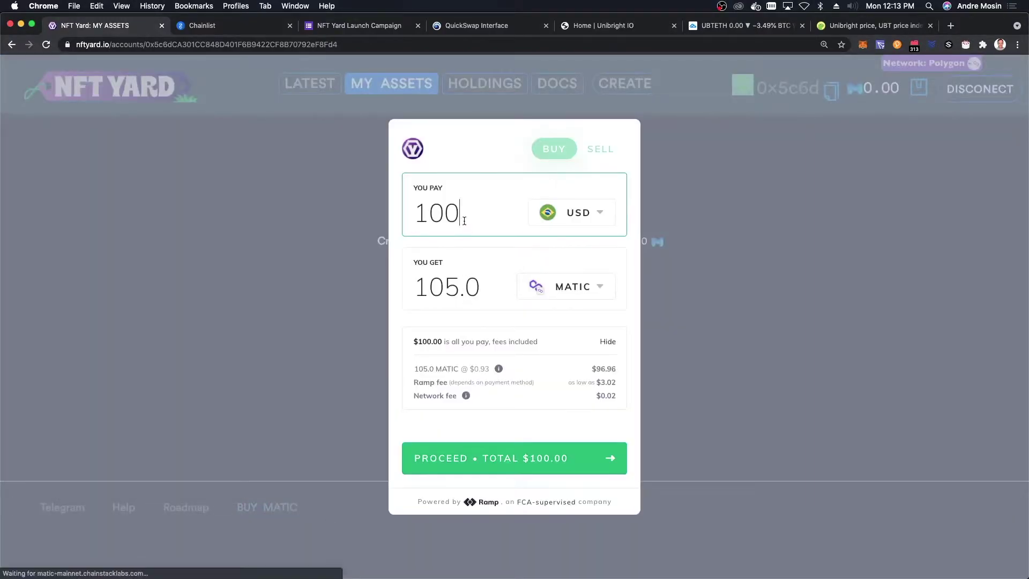
pyautogui.moveTo(462, 214); pyautogui.dragTo(429, 213)
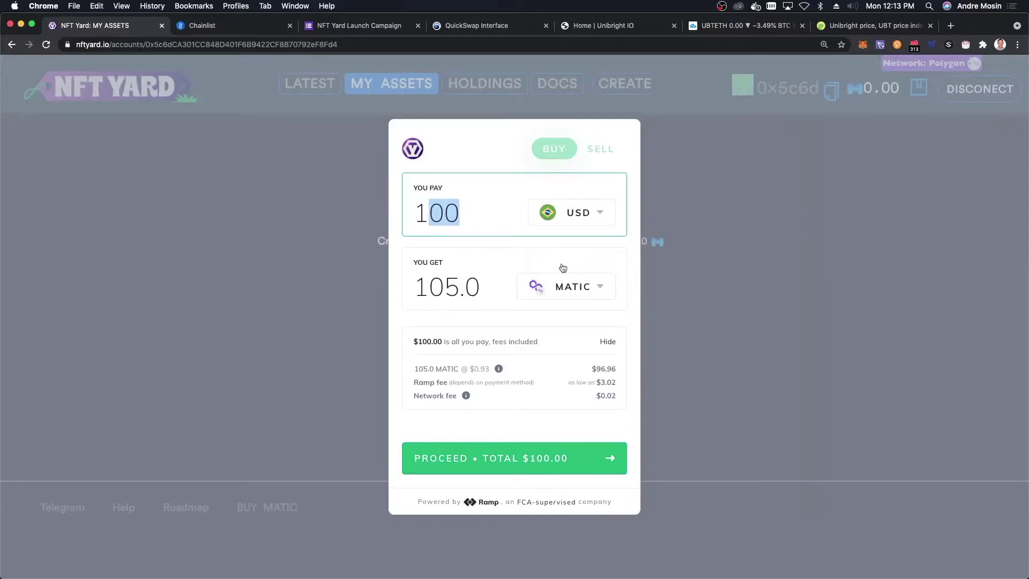
pyautogui.write('30')
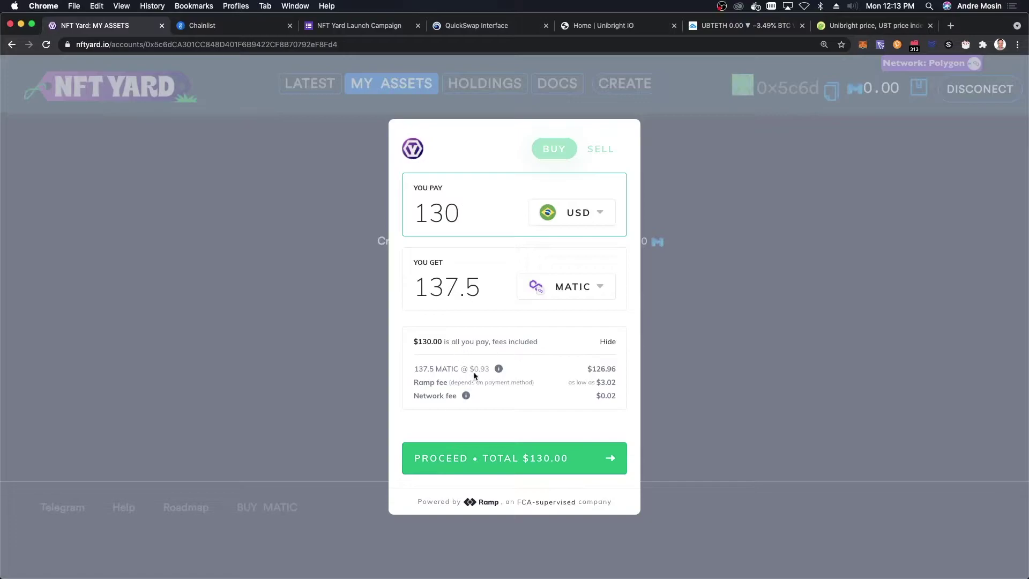
pyautogui.doubleClick(607, 382)
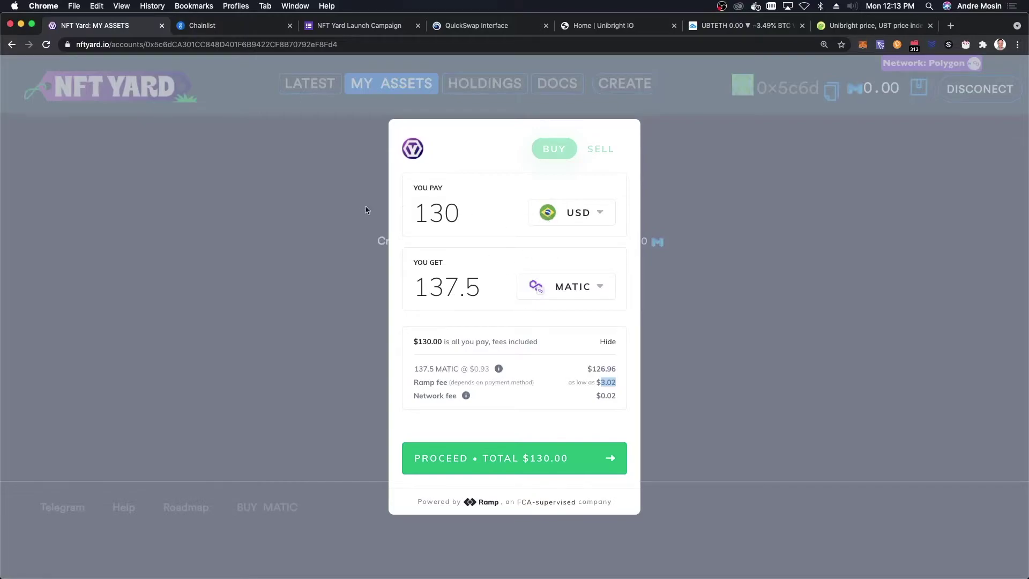
pyautogui.click(471, 211)
pyautogui.moveTo(470, 211); pyautogui.dragTo(298, 202)
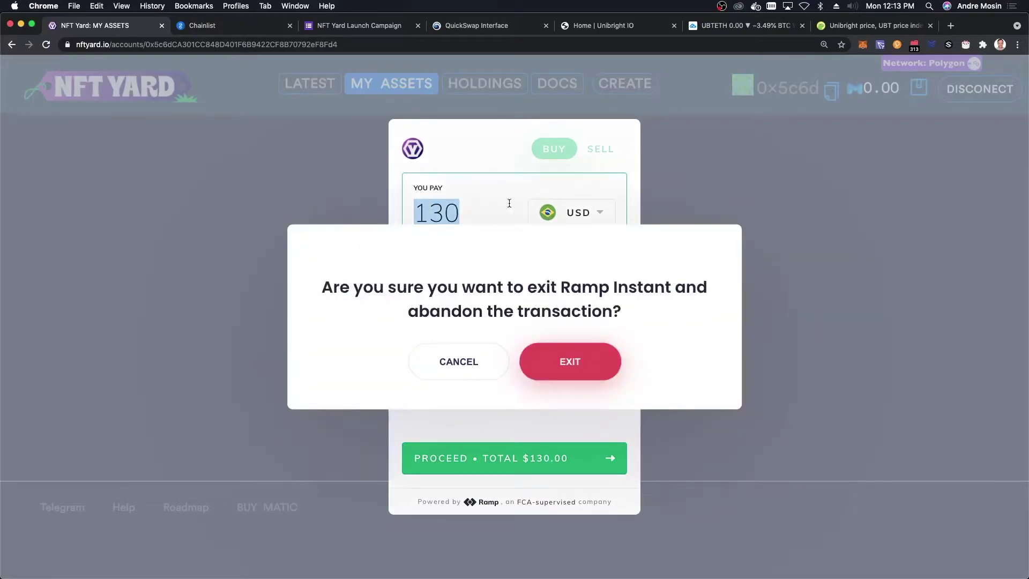
pyautogui.click(466, 366)
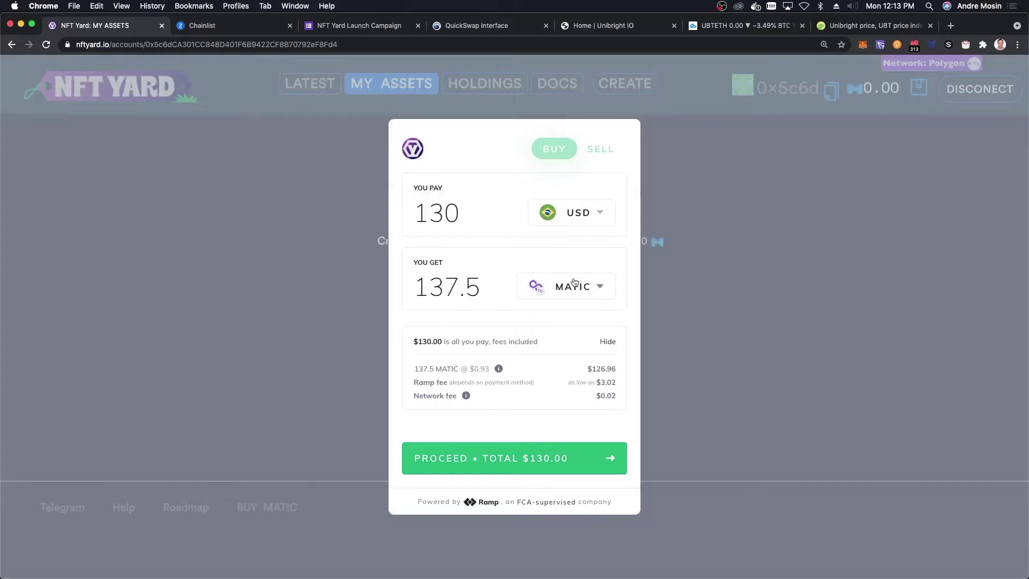
# - Proceed with the 130 USD order and confirm the email address
pyautogui.click(517, 467)
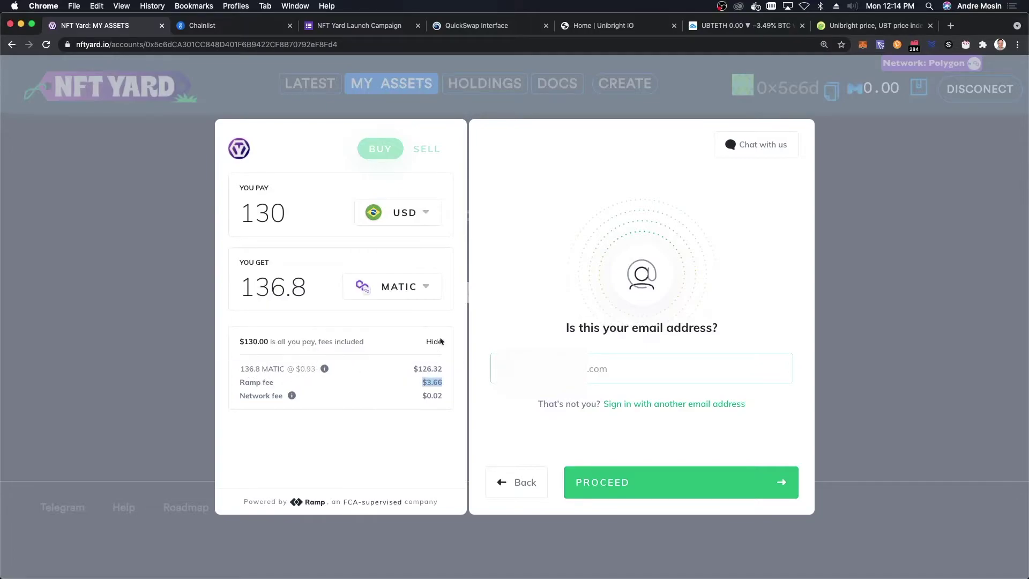
pyautogui.doubleClick(283, 215)
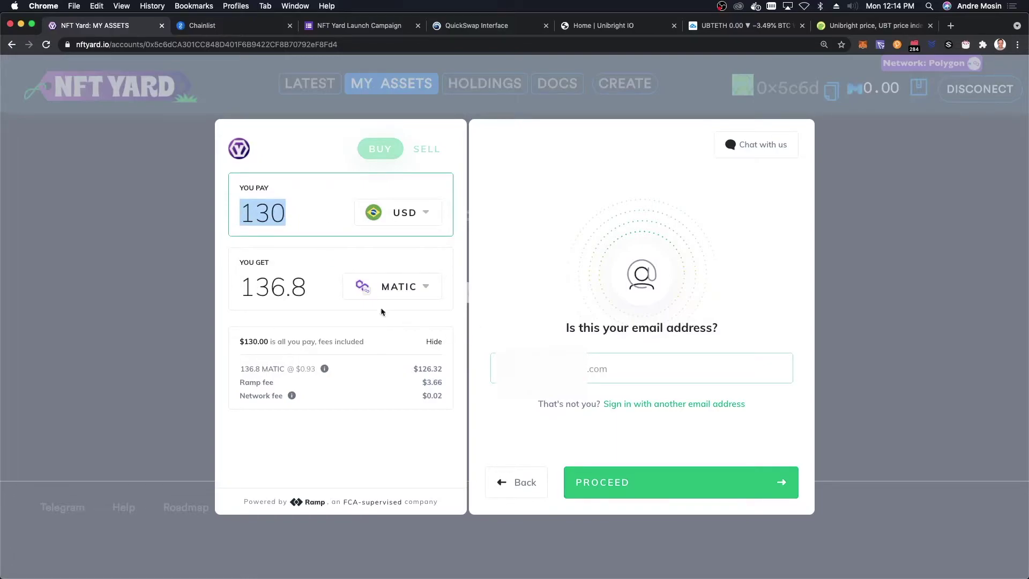
pyautogui.click(607, 485)
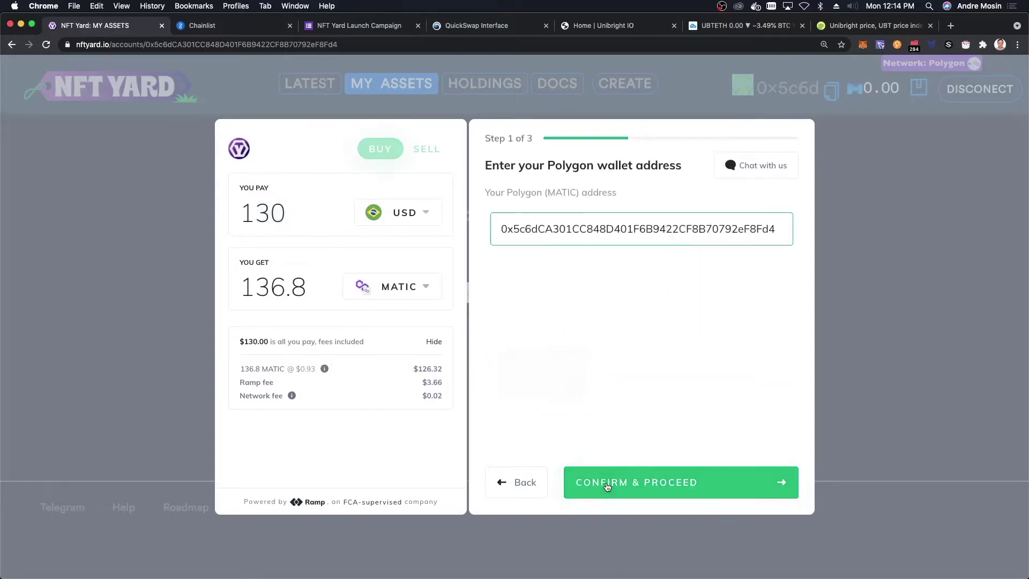
# - Paste the MetaMask account address into the Polygon address field and confirm it
pyautogui.click(863, 46)
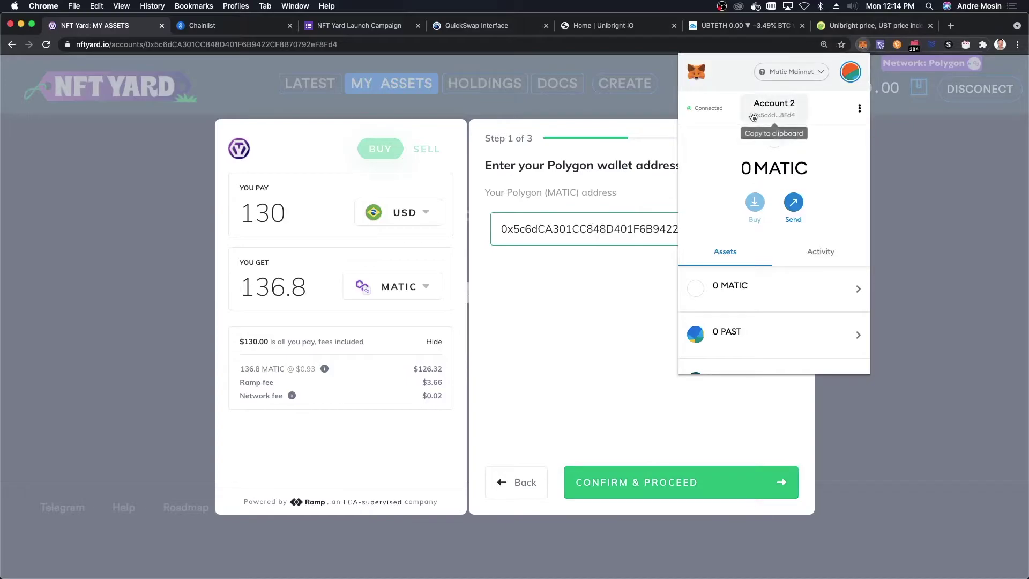
pyautogui.click(780, 112)
pyautogui.click(577, 228)
pyautogui.doubleClick(577, 228)
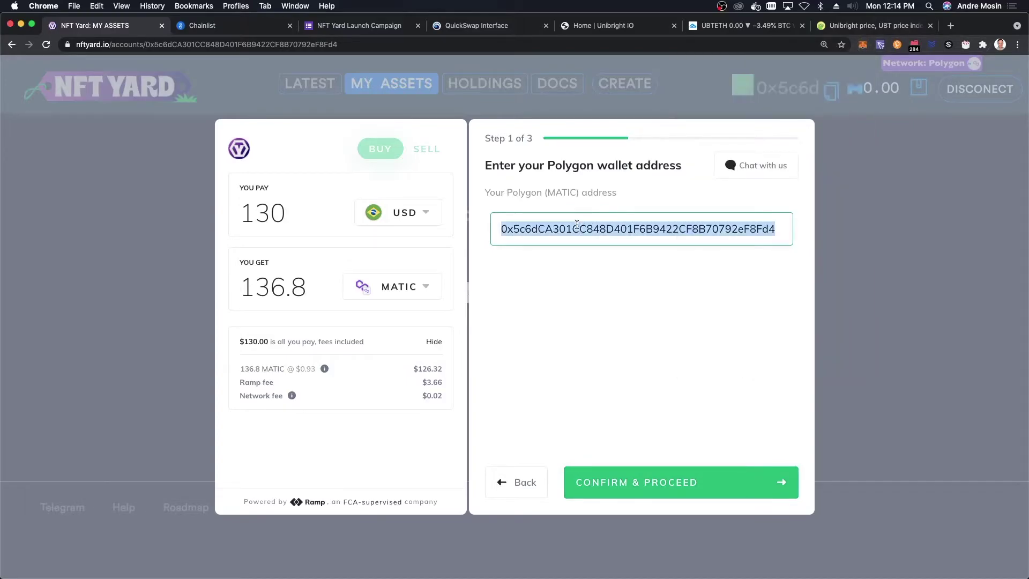
pyautogui.rightClick(577, 224)
pyautogui.click(611, 310)
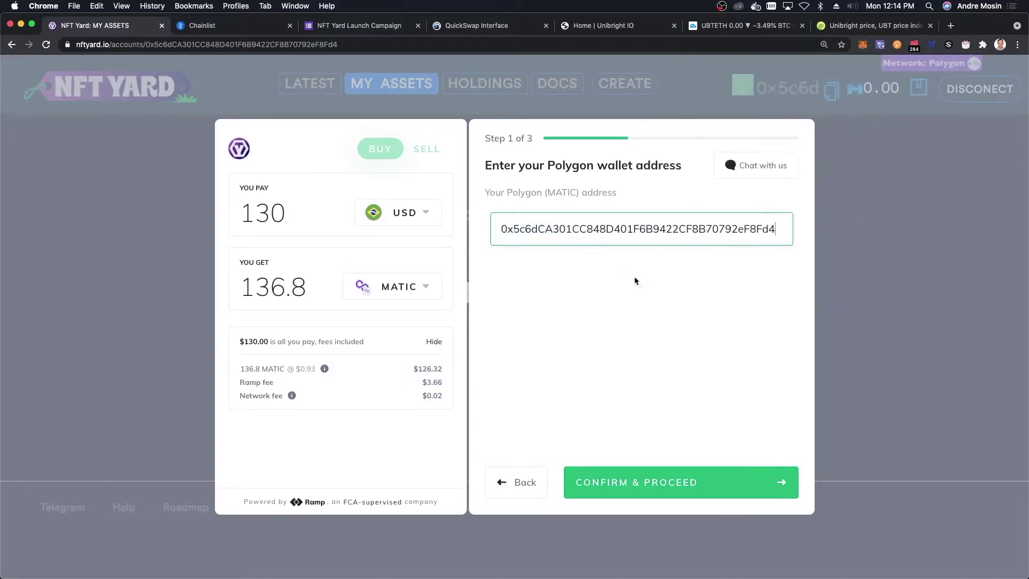
pyautogui.click(623, 502)
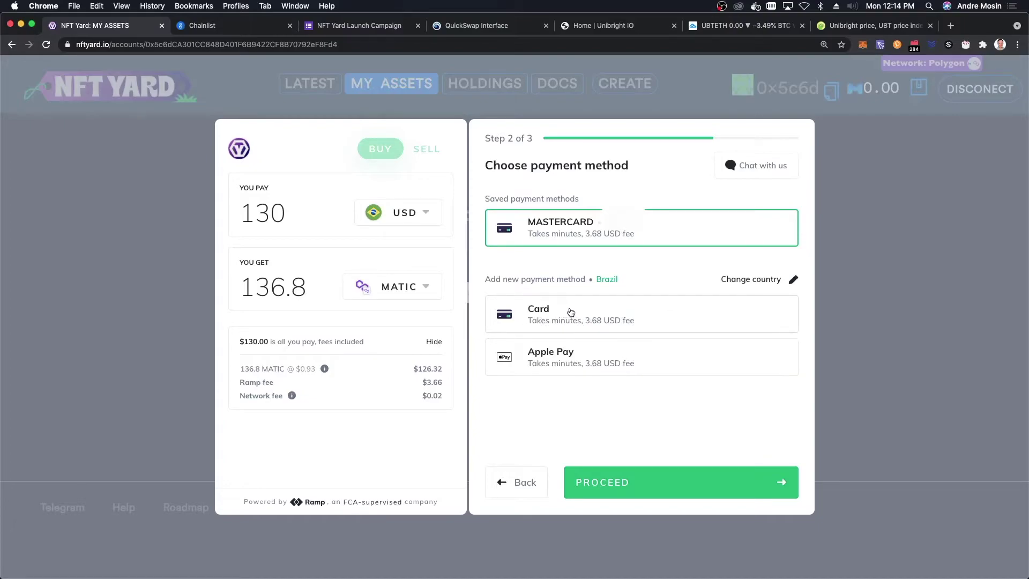
# - Pay for 136.8 MATIC with the saved Mastercard, authorize it, and go back to NFT Yard
pyautogui.click(670, 484)
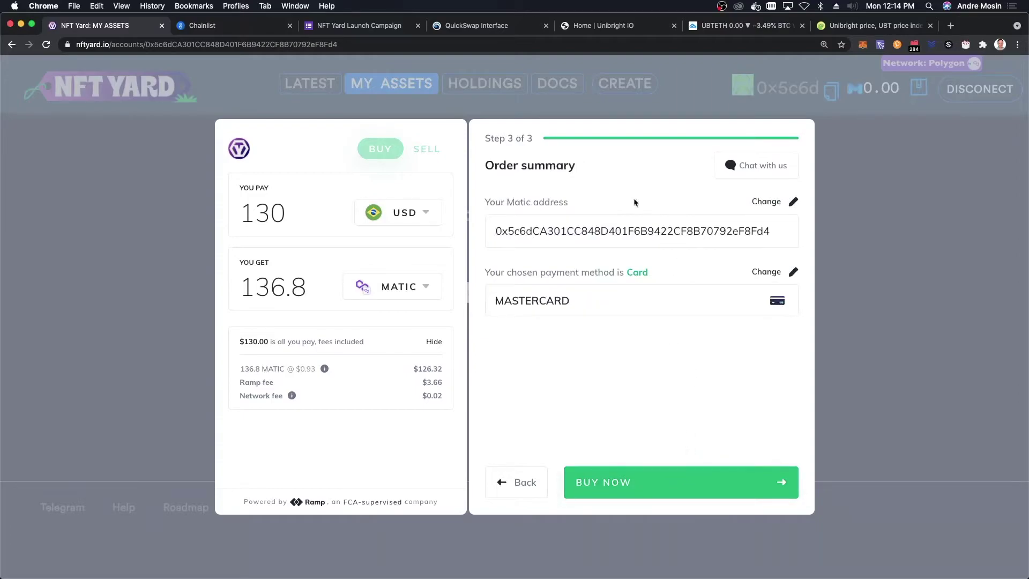
pyautogui.click(630, 483)
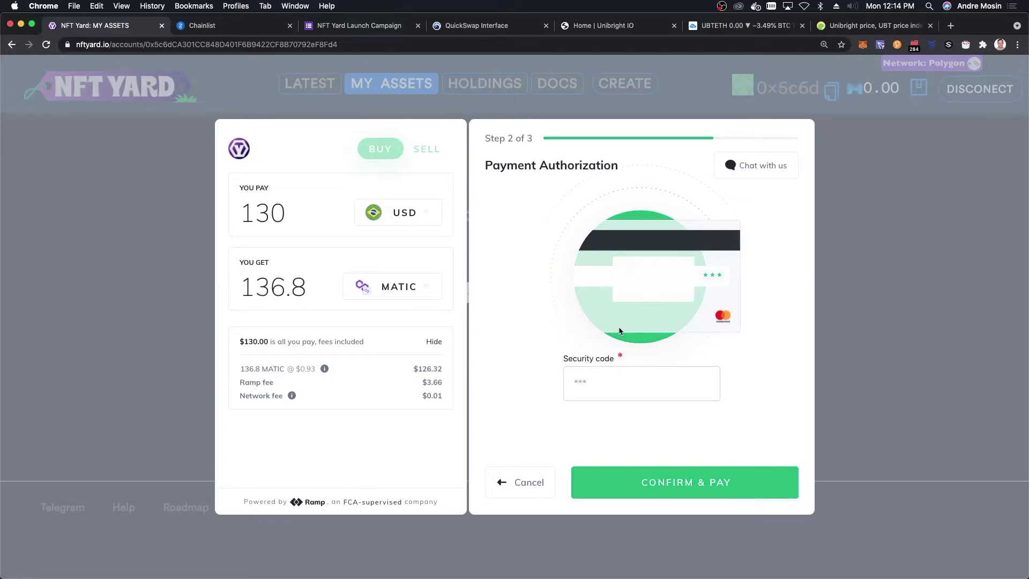
pyautogui.click(664, 486)
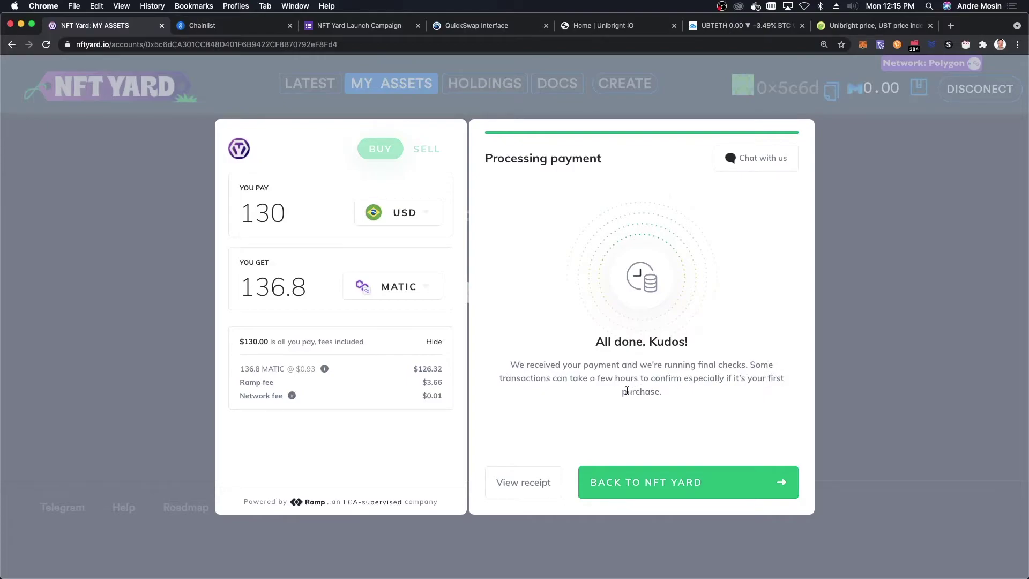
pyautogui.click(656, 484)
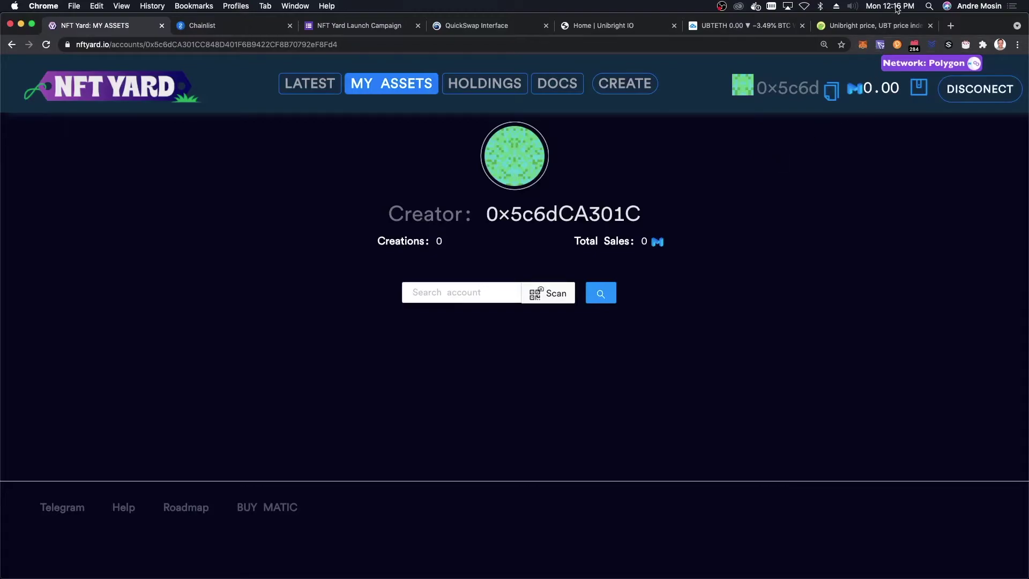
# - Toggle NFT Yard's balance decimals and confirm MetaMask shows 136.85 MATIC
pyautogui.click(866, 90)
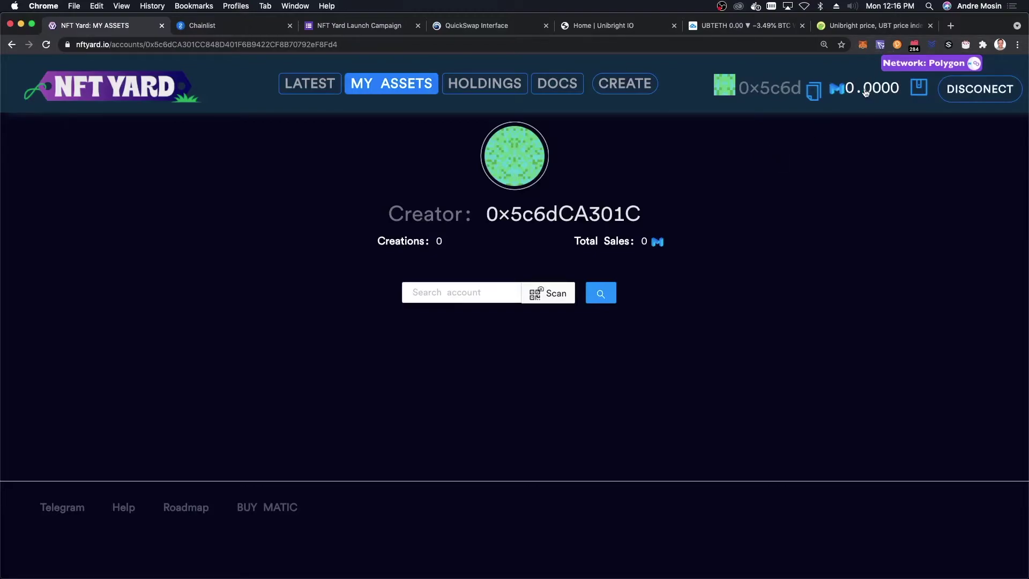
pyautogui.click(867, 91)
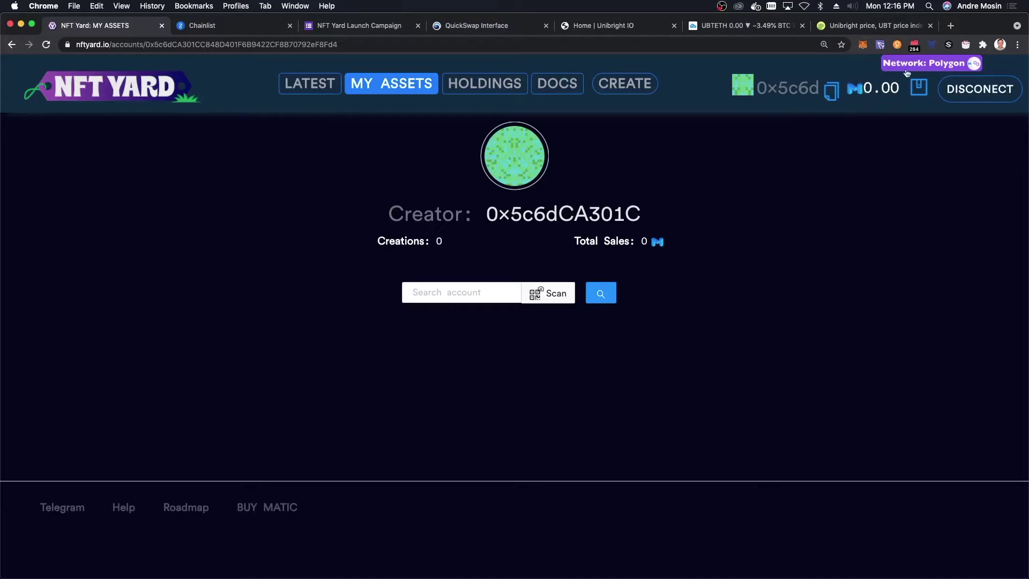
pyautogui.click(863, 45)
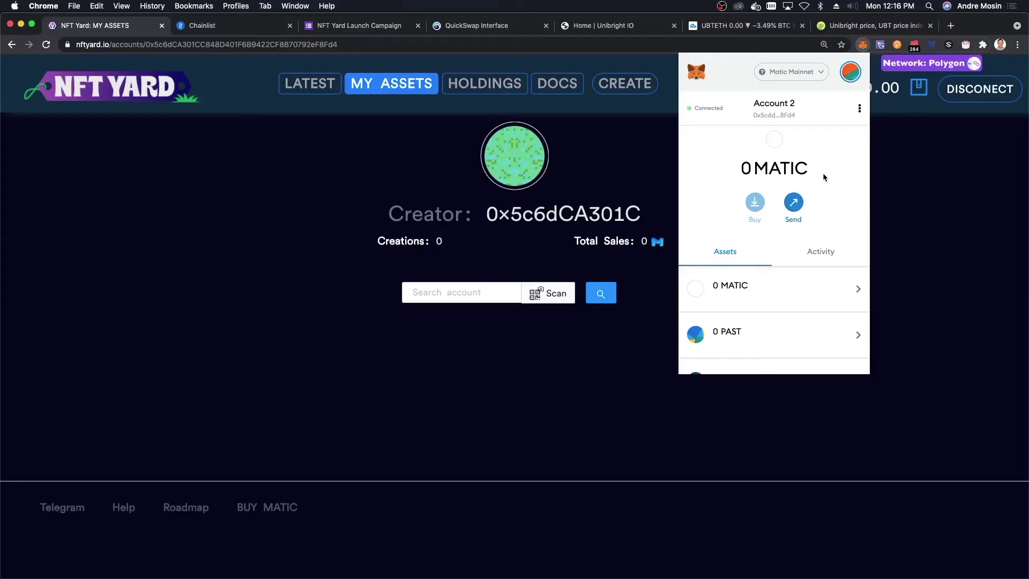
pyautogui.click(906, 196)
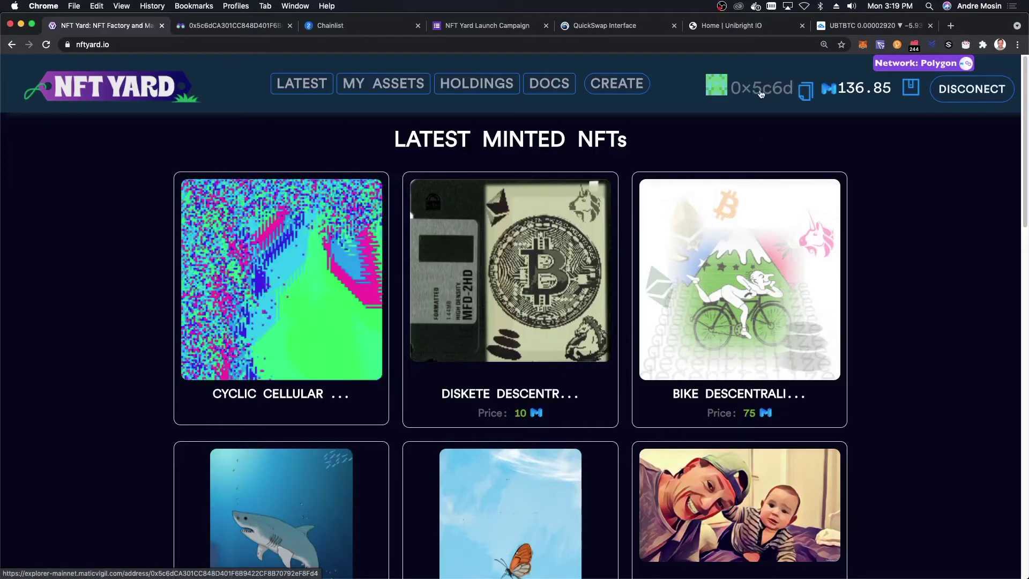
# - Inspect the incoming 136.85 MATIC transaction on Maticvigil, then return to NFT Yard
pyautogui.click(762, 92)
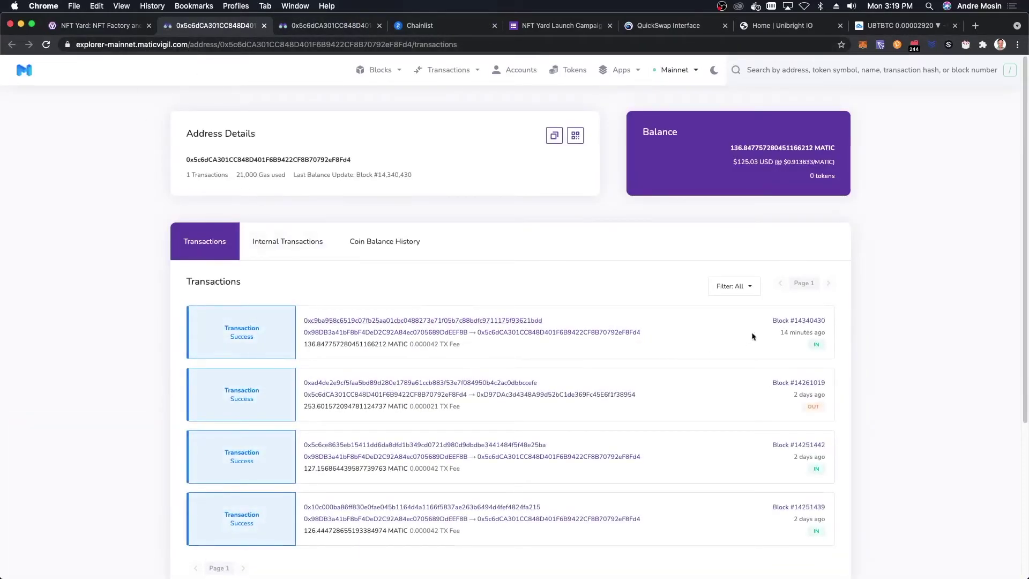
pyautogui.moveTo(827, 336); pyautogui.dragTo(757, 338)
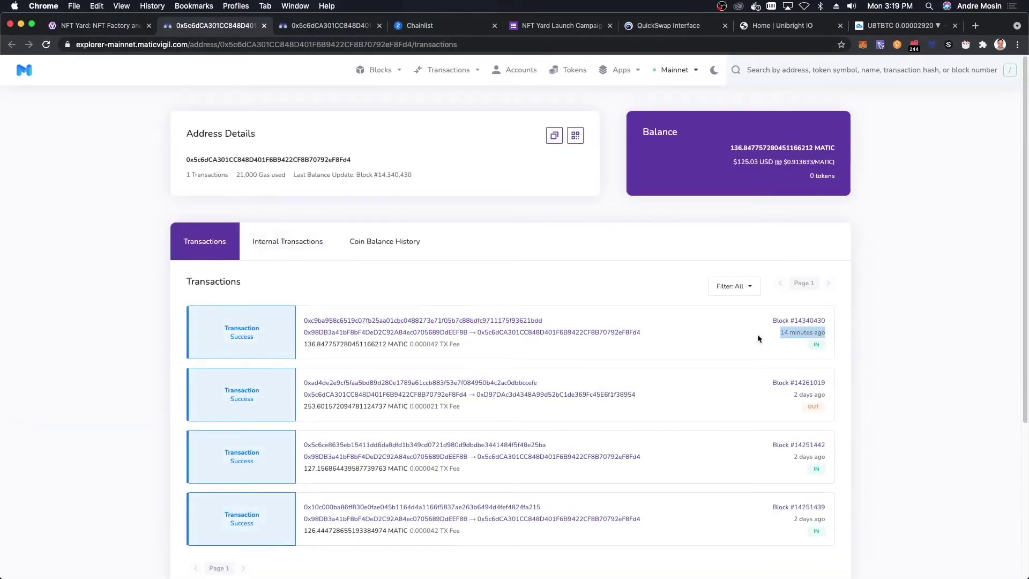
pyautogui.click(336, 321)
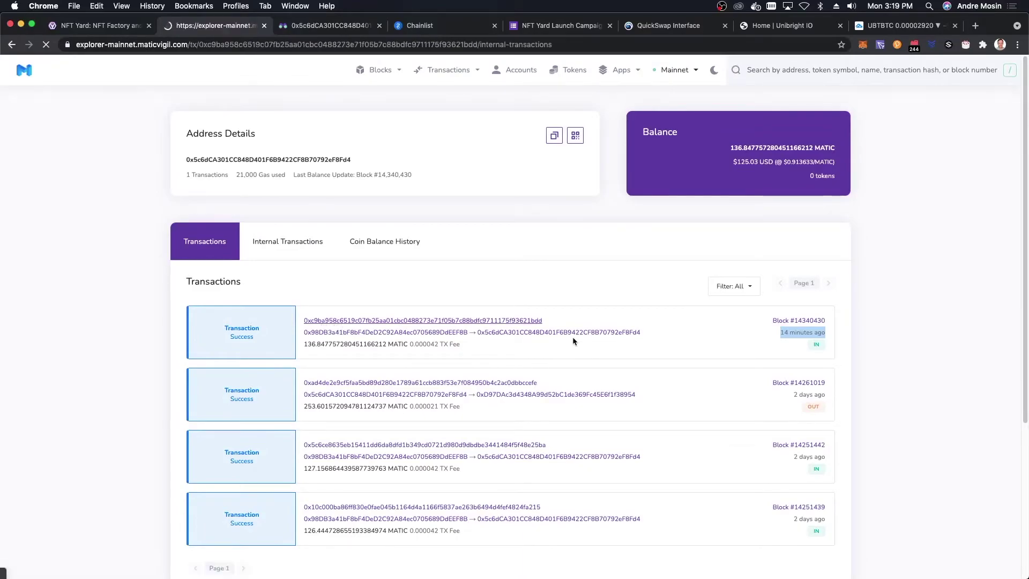
pyautogui.scroll(-2, 571, 324)
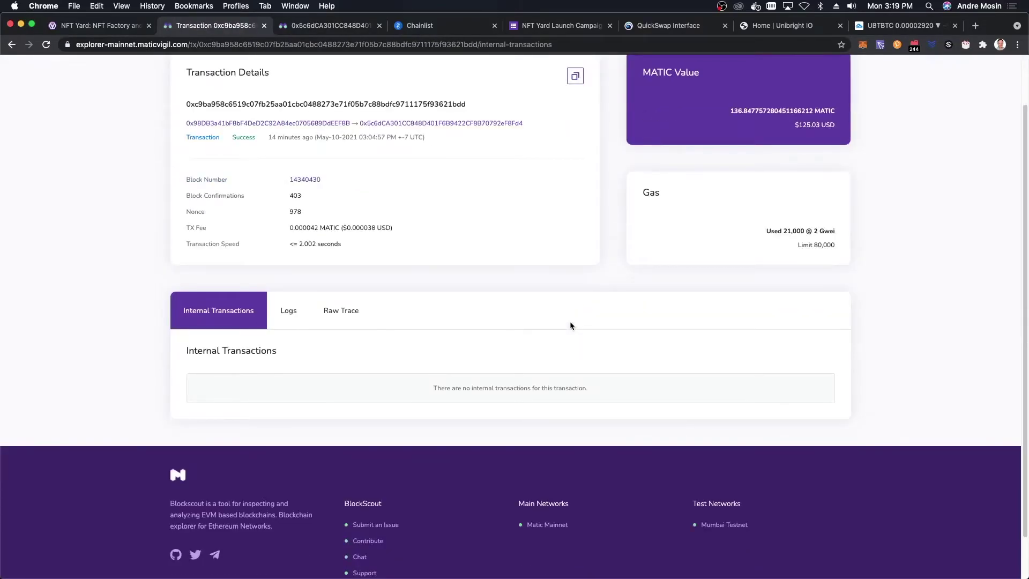
pyautogui.scroll(1, 384, 178)
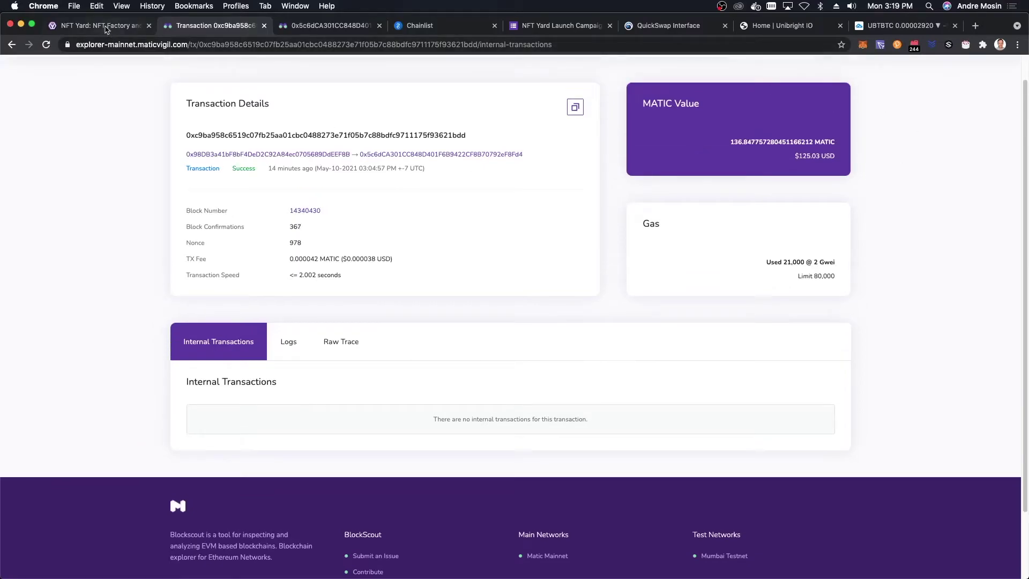
pyautogui.click(102, 26)
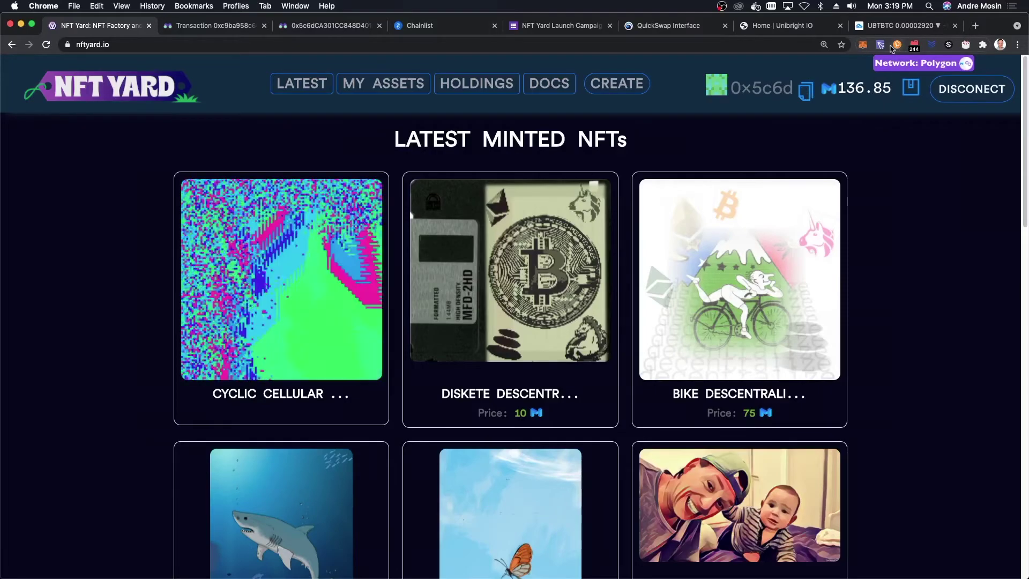
# - Verify MetaMask holds 136.8478 MATIC, then switch to the Home | Unibright IO tab
pyautogui.click(864, 45)
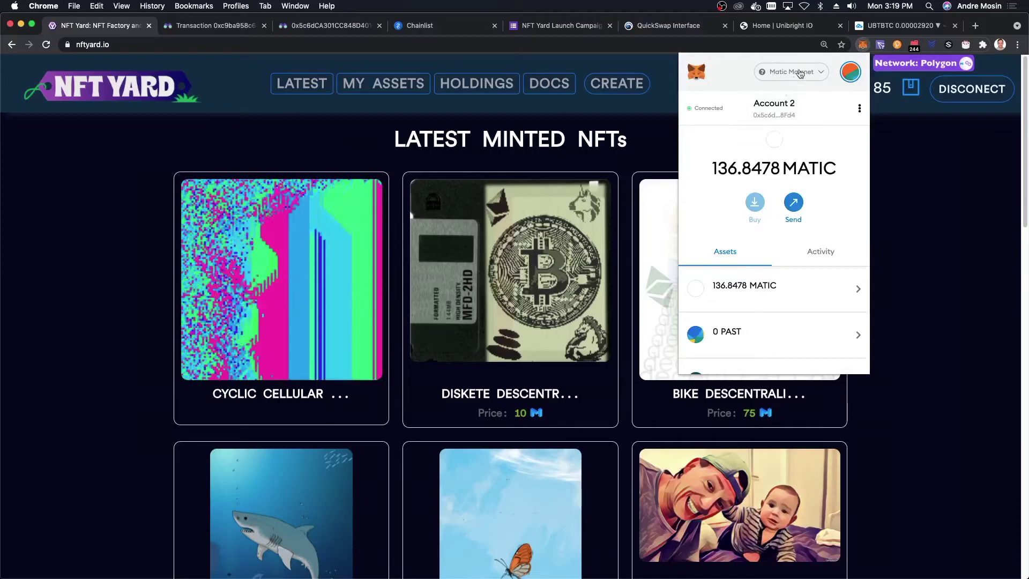
pyautogui.click(929, 208)
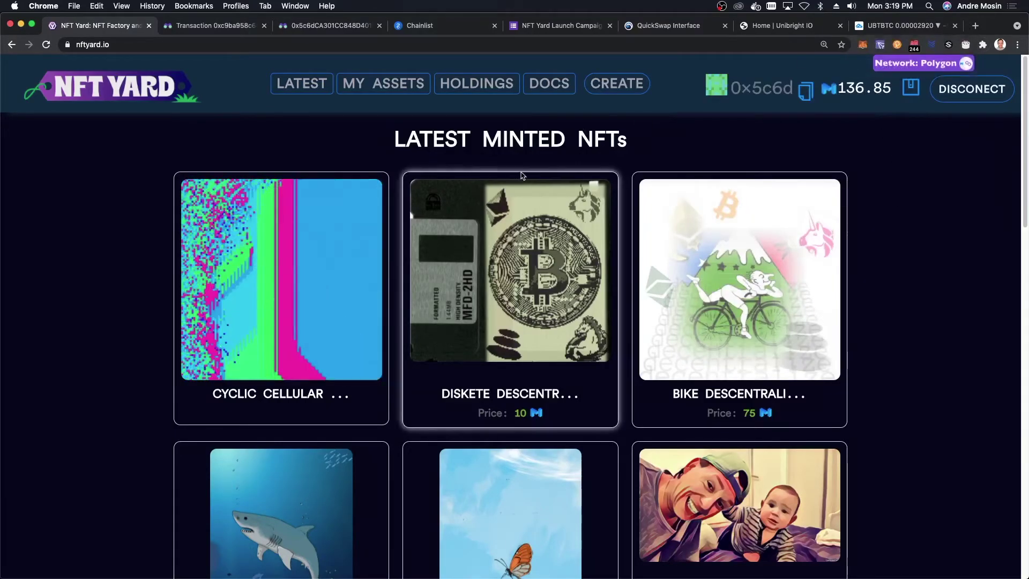
pyautogui.click(887, 5)
pyautogui.click(885, 7)
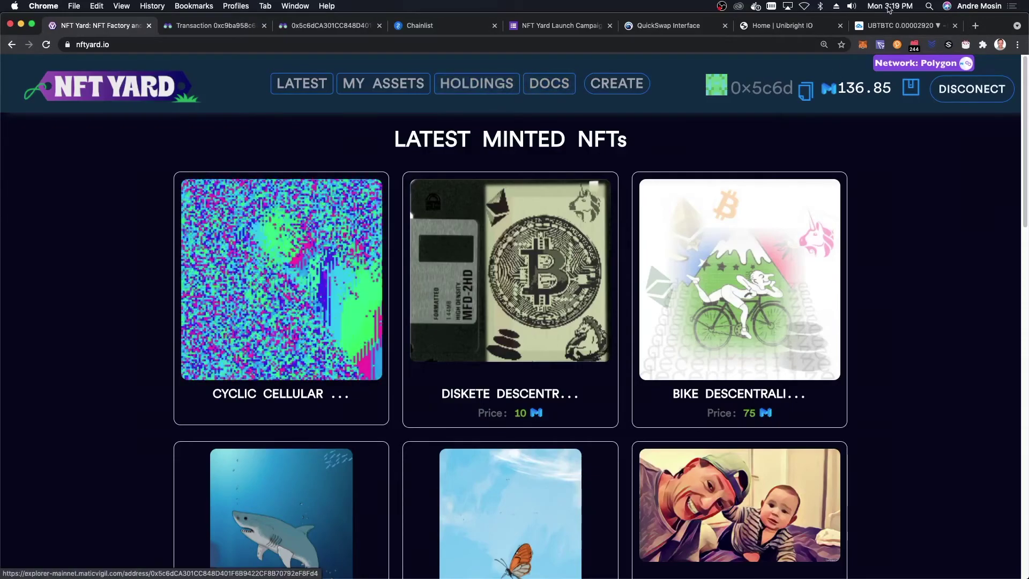
pyautogui.click(785, 26)
# - Switch the TradingView chart from UBTBTC to the Unibright/Ethereum UBTETH pair, then return to QuickSwap
pyautogui.click(888, 28)
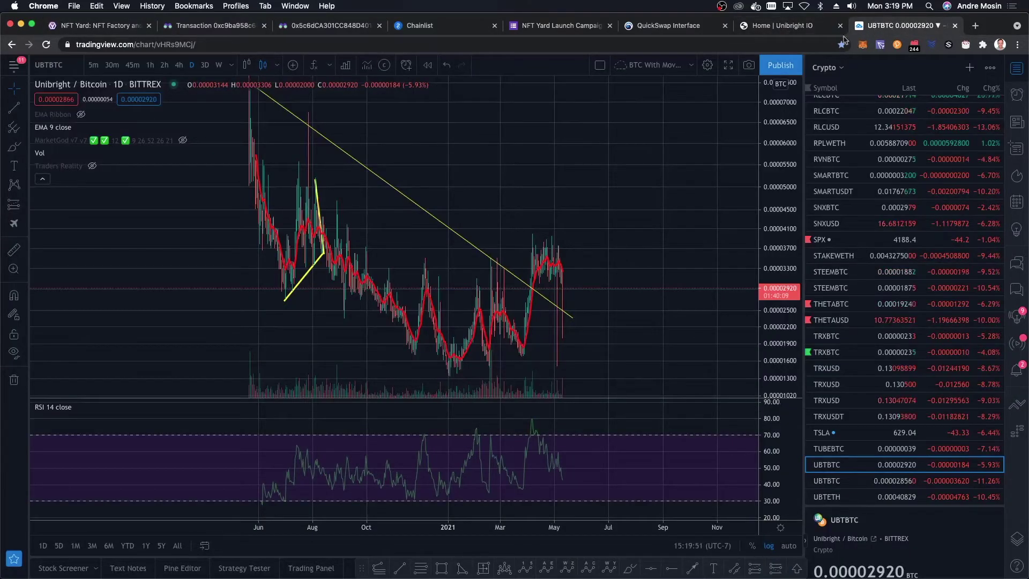
pyautogui.scroll(-3, 624, 230)
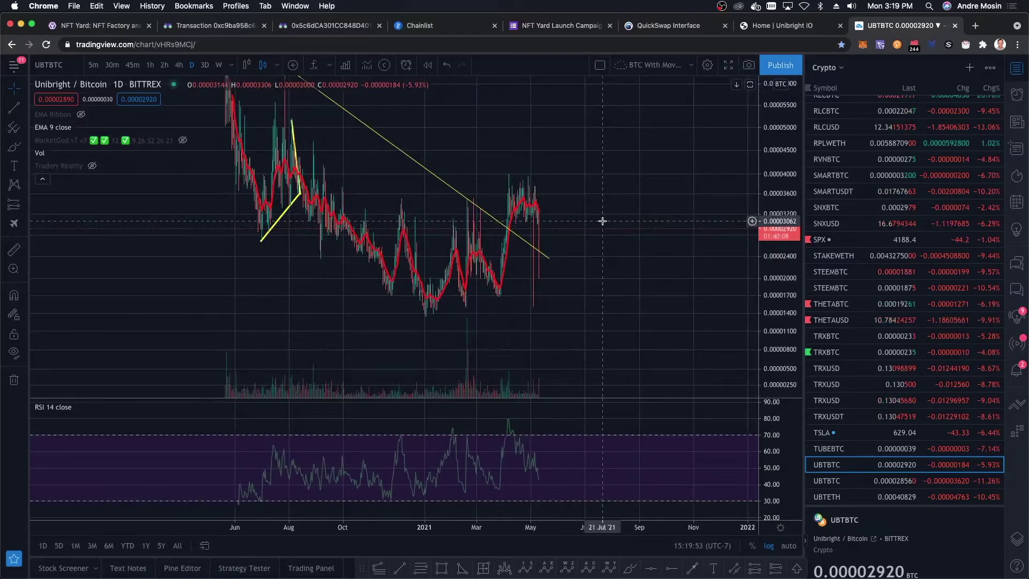
pyautogui.write('UBTETH')
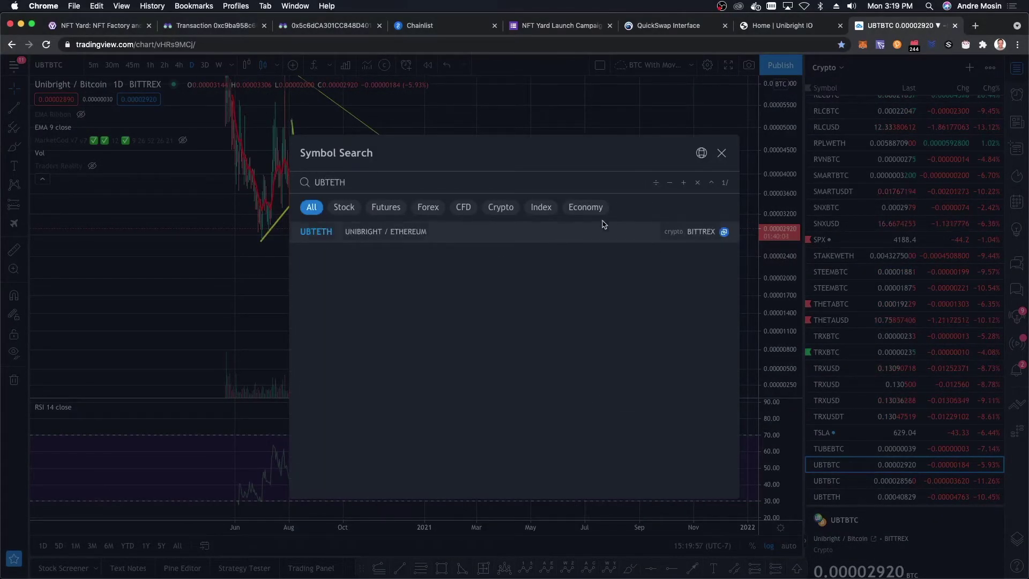
pyautogui.click(498, 233)
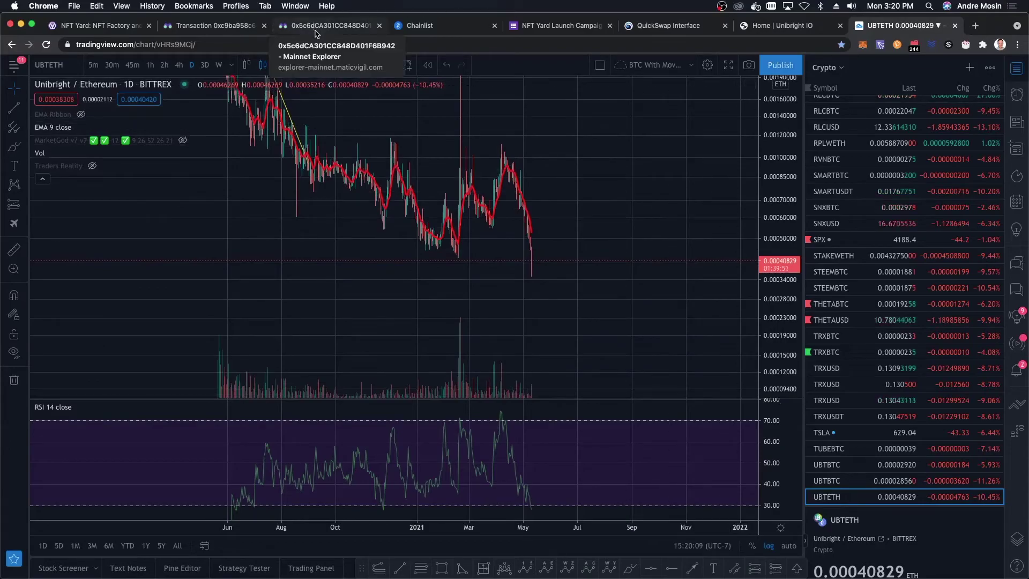
pyautogui.click(638, 27)
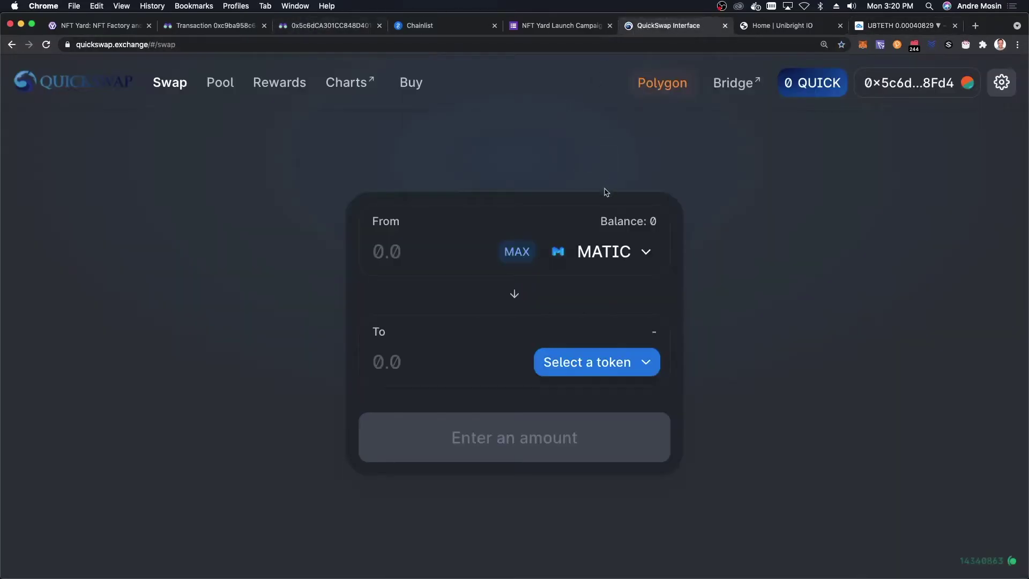
# - Choose UBT as the token to receive in the QuickSwap swap
pyautogui.click(603, 378)
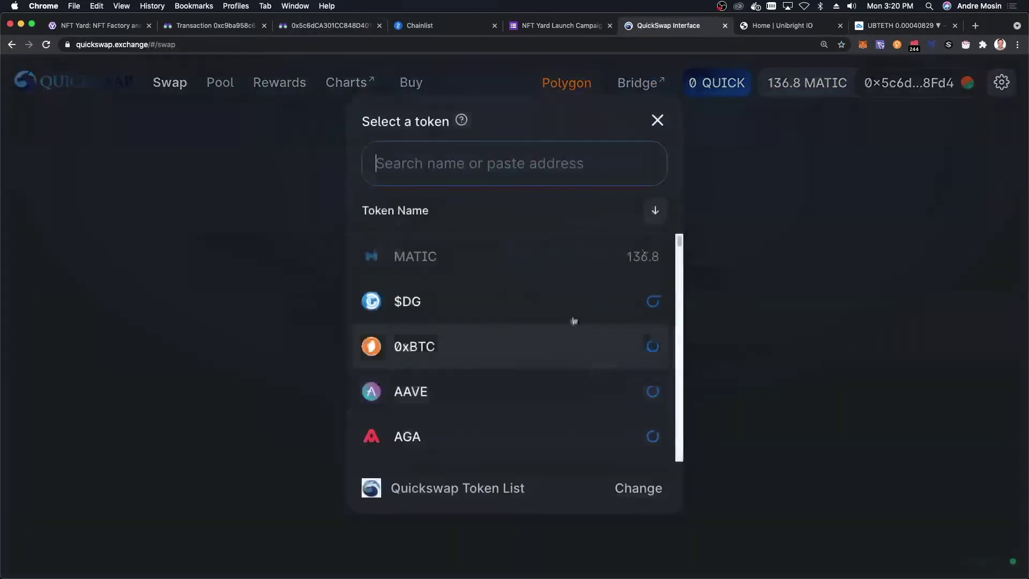
pyautogui.click(445, 165)
pyautogui.write('ubt')
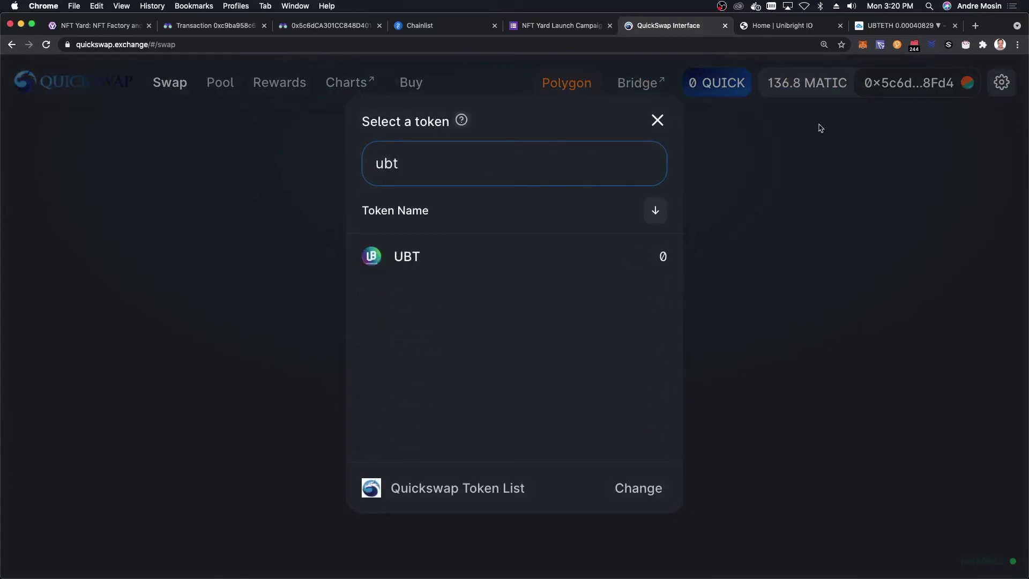
pyautogui.click(445, 274)
# - Set the swap to receive exactly 50 UBT for about 97.2119 MATIC and review it
pyautogui.click(517, 251)
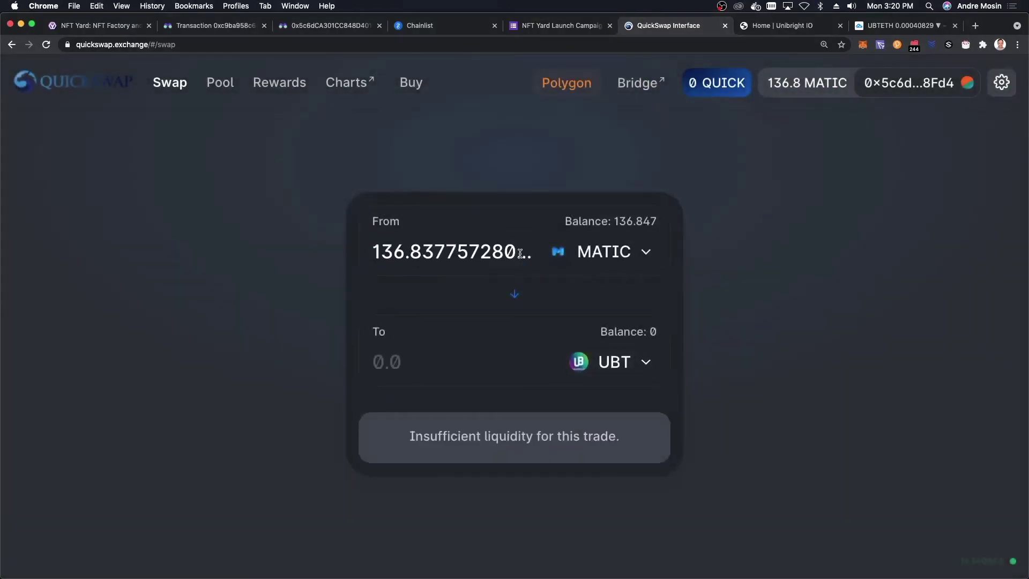
pyautogui.moveTo(455, 366); pyautogui.dragTo(250, 337)
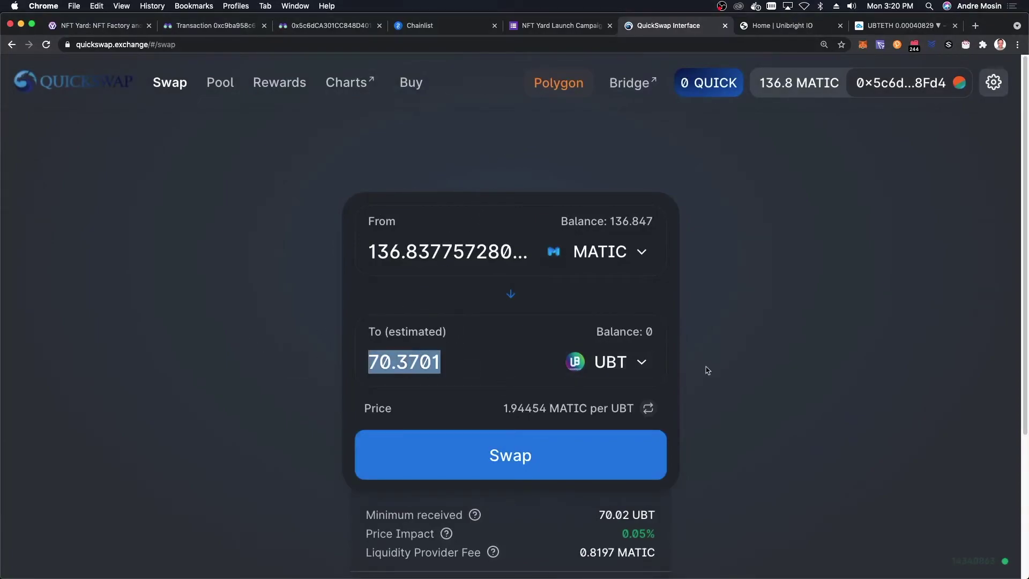
pyautogui.write('50')
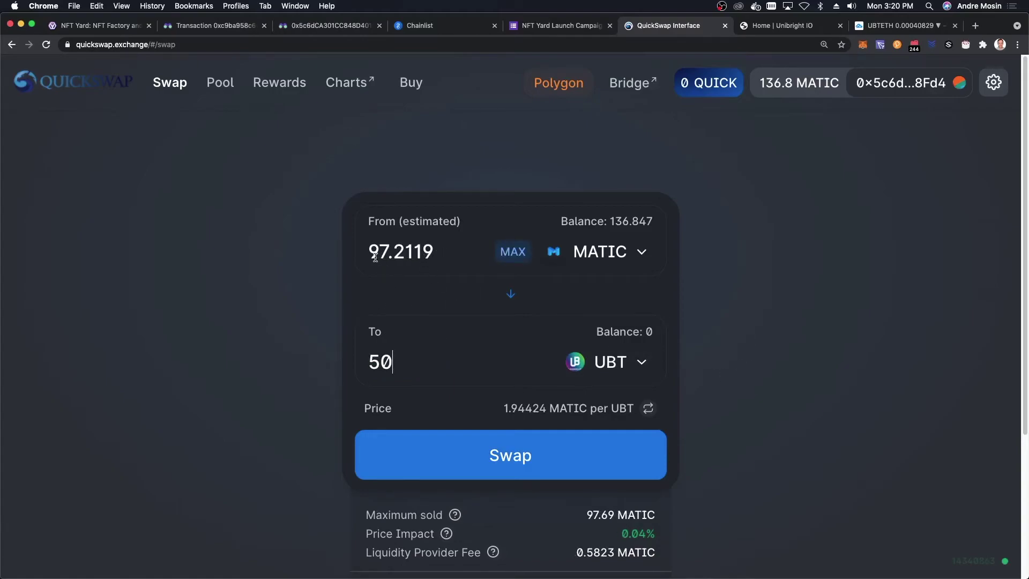
pyautogui.click(547, 456)
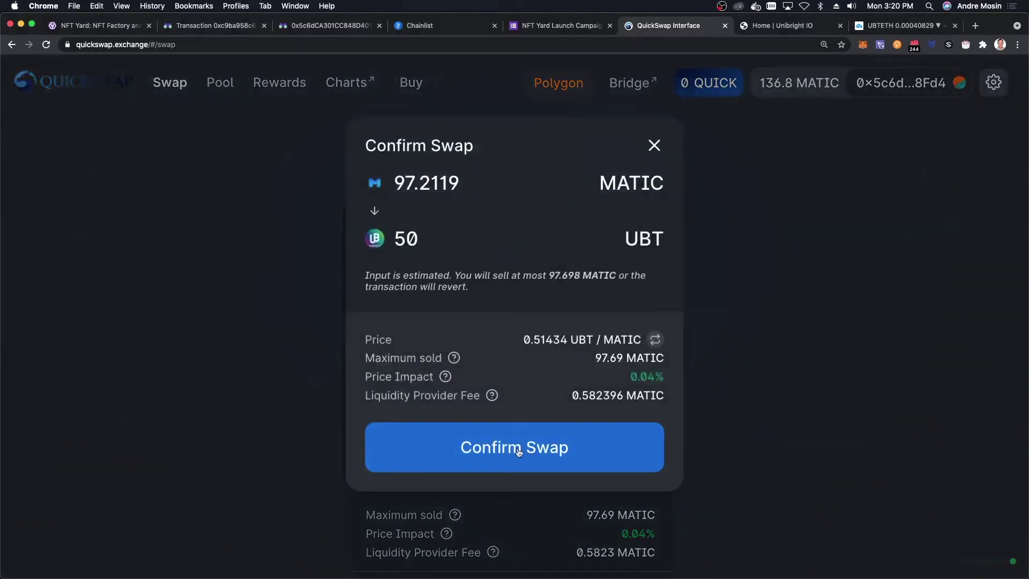
# - Confirm the 97.2119 MATIC for 50 UBT swap, copying the gas fee, and approve it in MetaMask
pyautogui.click(478, 431)
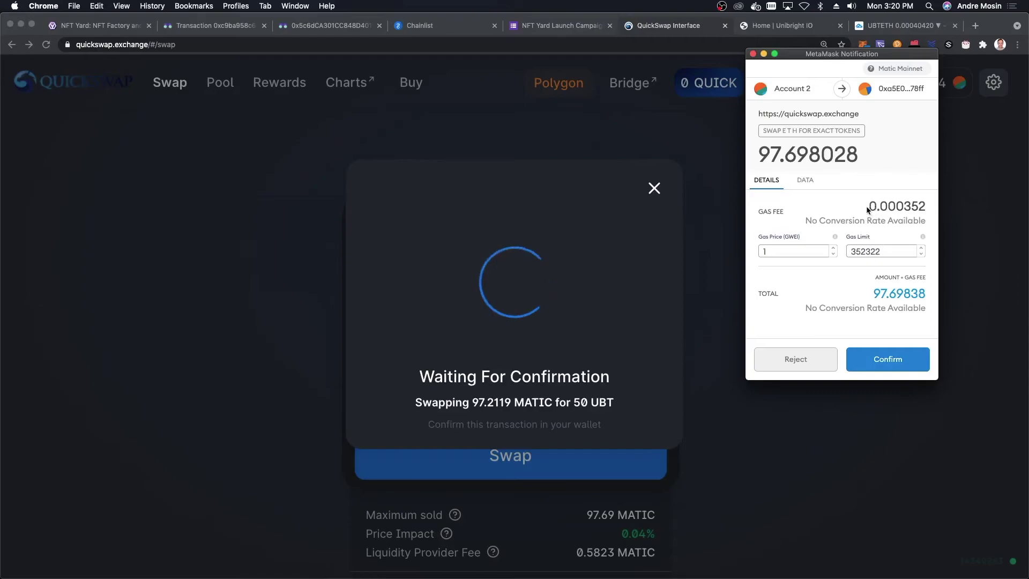
pyautogui.moveTo(868, 209); pyautogui.dragTo(931, 209)
pyautogui.press('super+c')
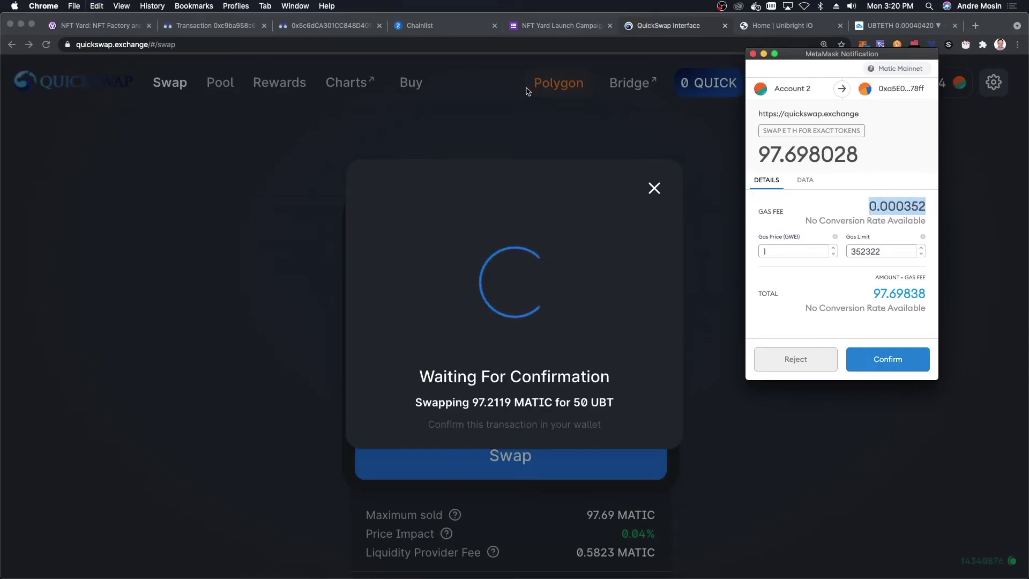
pyautogui.click(891, 362)
pyautogui.click(510, 441)
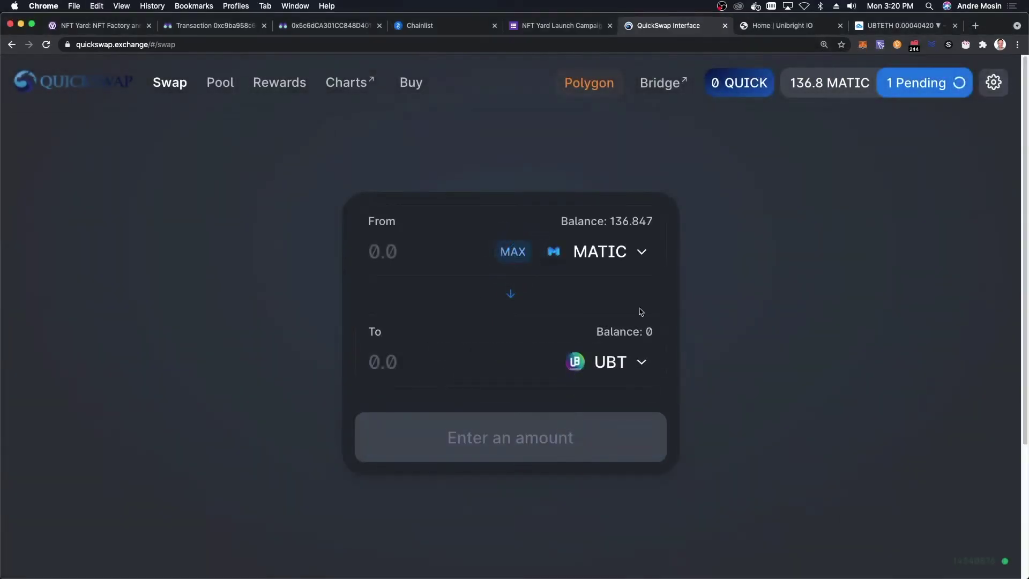
pyautogui.click(783, 28)
# - Open CoinGecko and go to the Polygon (MATIC) coin page
pyautogui.press('super+l')
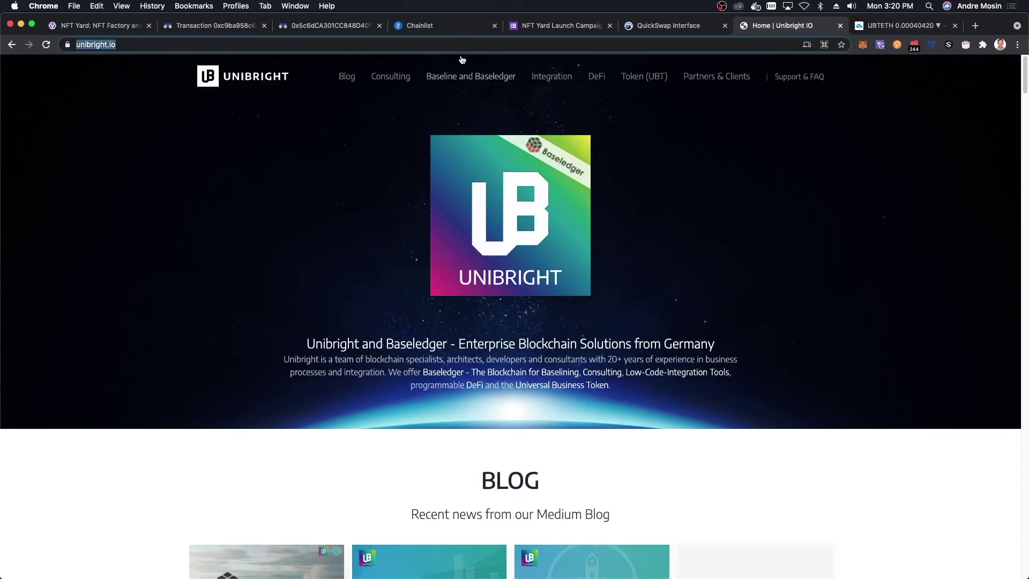
pyautogui.write('coin')
pyautogui.press('Return')
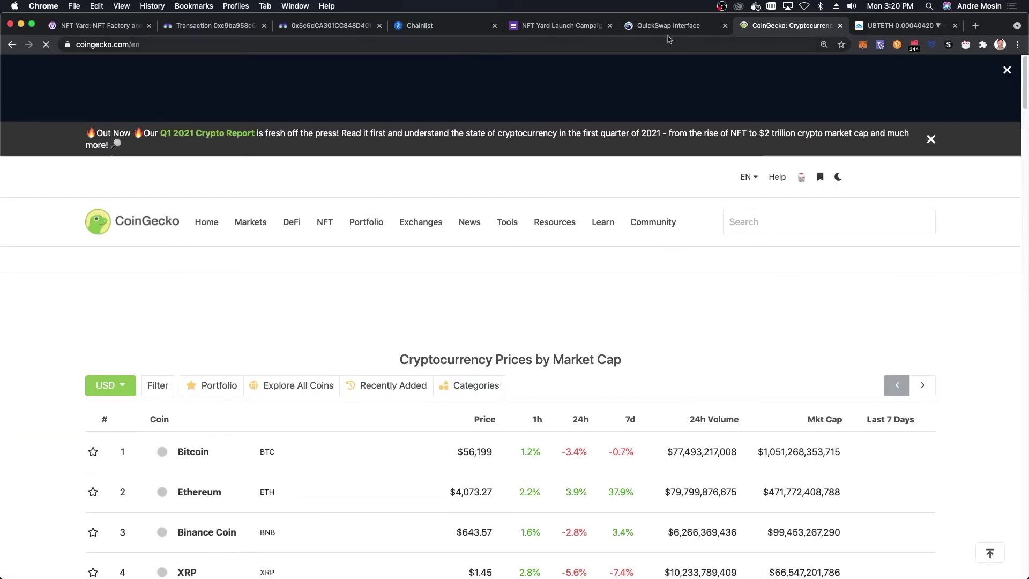
pyautogui.click(669, 27)
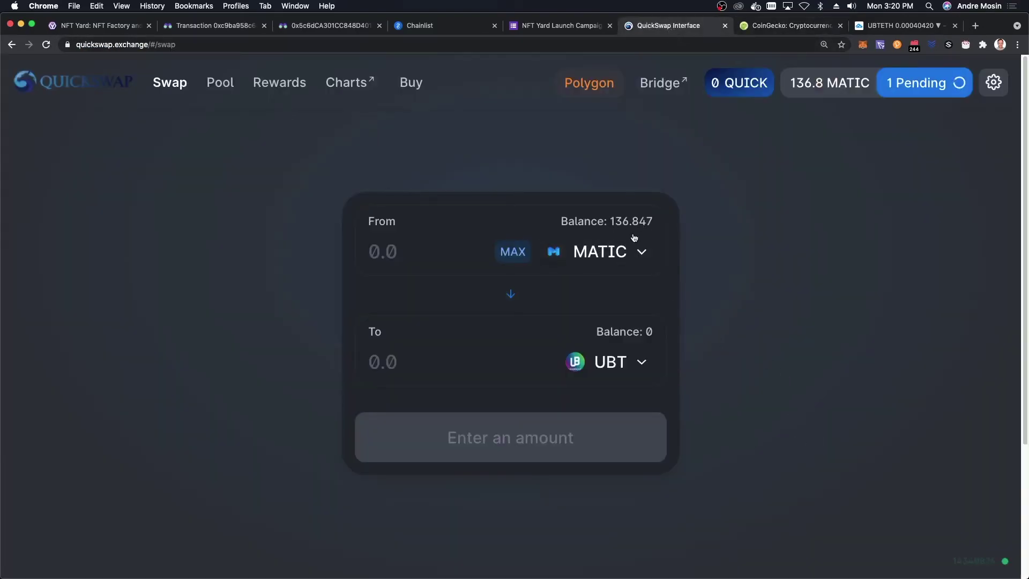
pyautogui.click(801, 31)
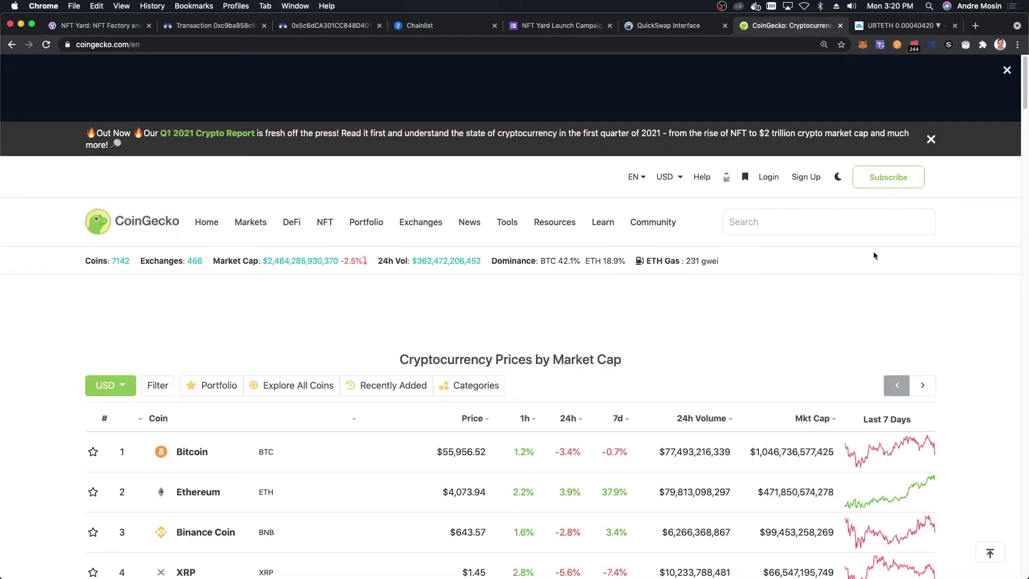
pyautogui.click(815, 225)
pyautogui.write('matic')
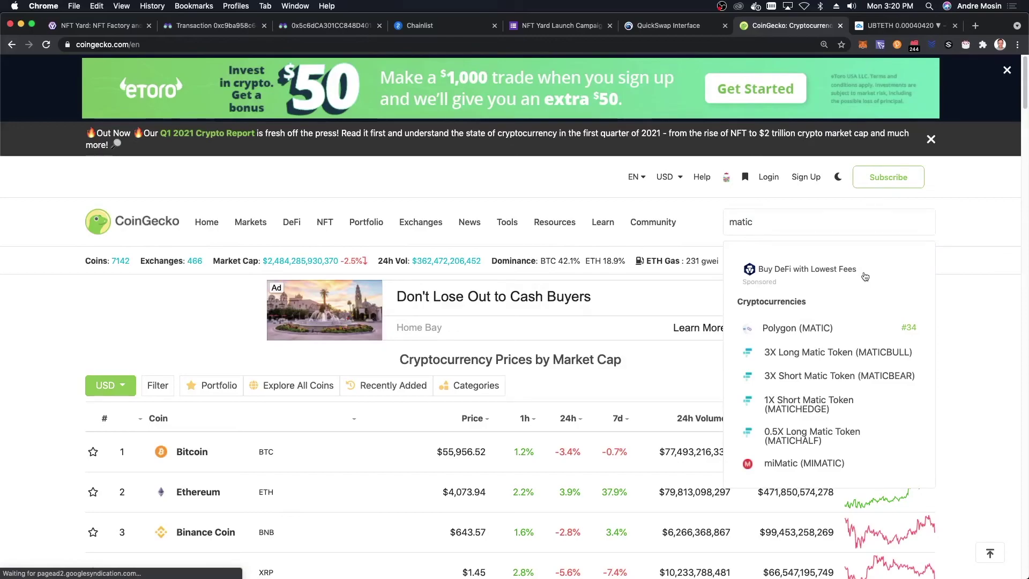
pyautogui.click(836, 327)
pyautogui.scroll(-3, 361, 418)
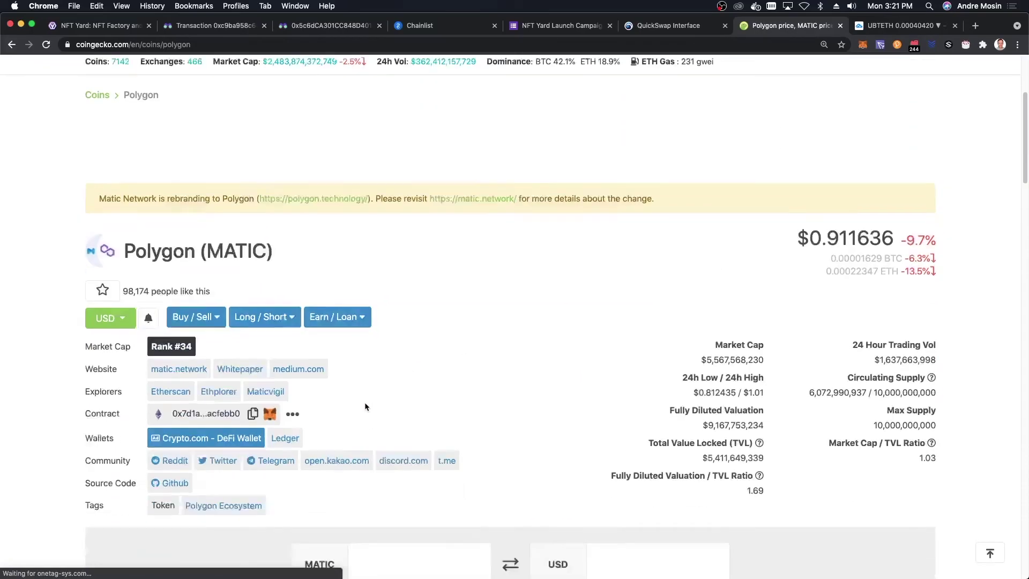
pyautogui.scroll(-2, 364, 406)
# - Convert the 0.000352 MATIC gas fee to USD, about $0.00032, in the converter
pyautogui.click(407, 440)
pyautogui.press('super+v')
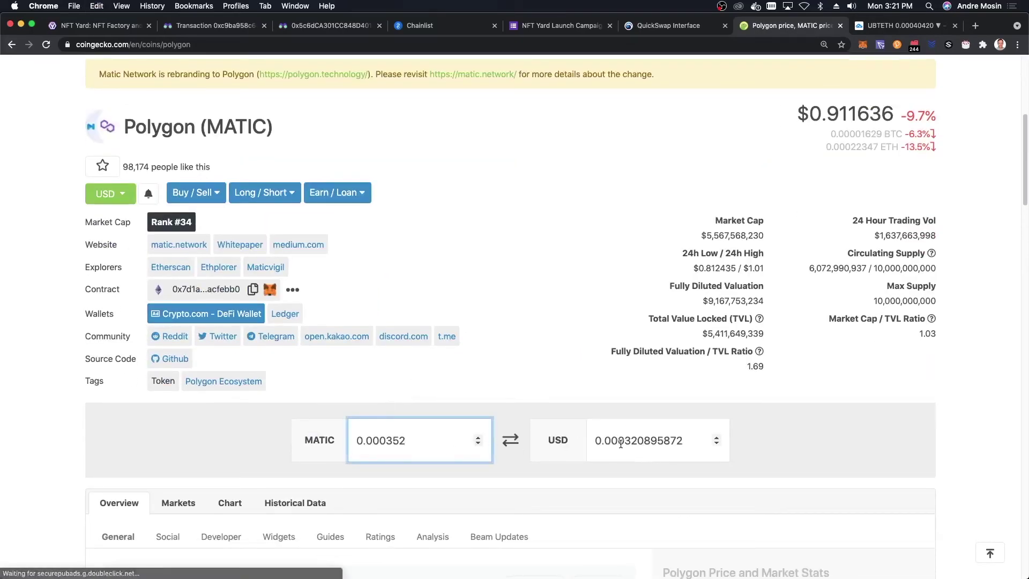
pyautogui.click(615, 441)
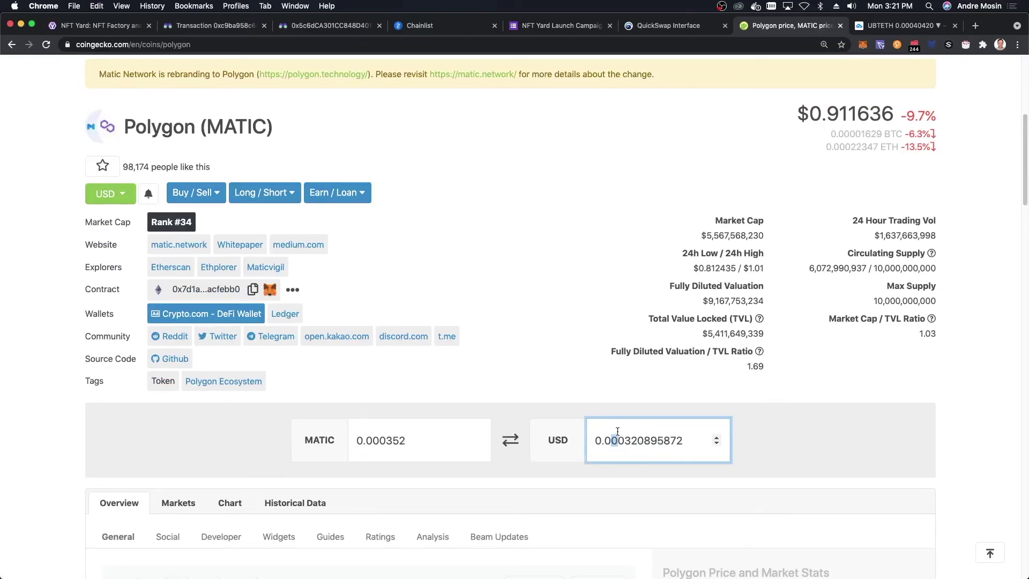
pyautogui.moveTo(615, 437); pyautogui.dragTo(664, 440)
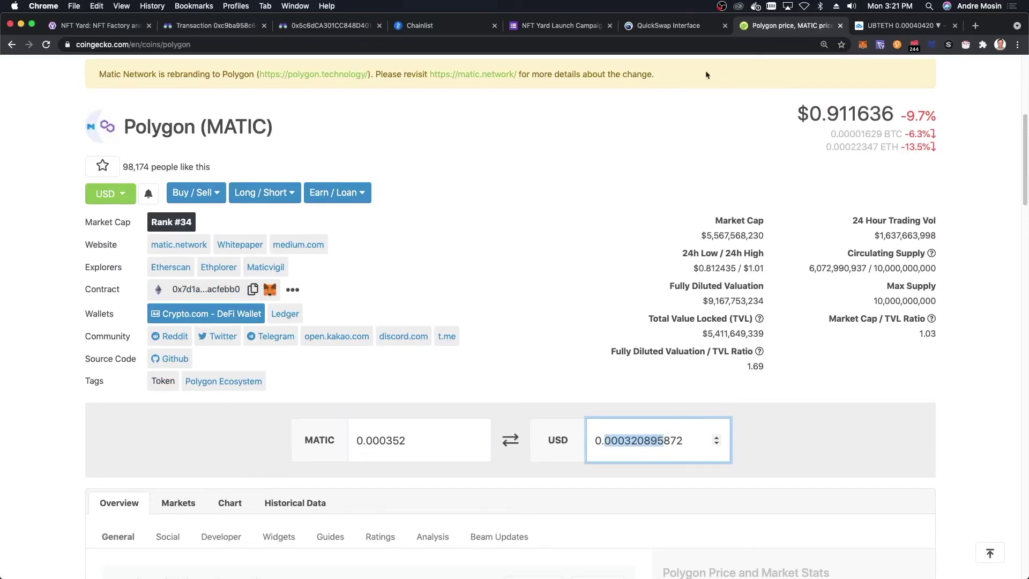
pyautogui.click(669, 28)
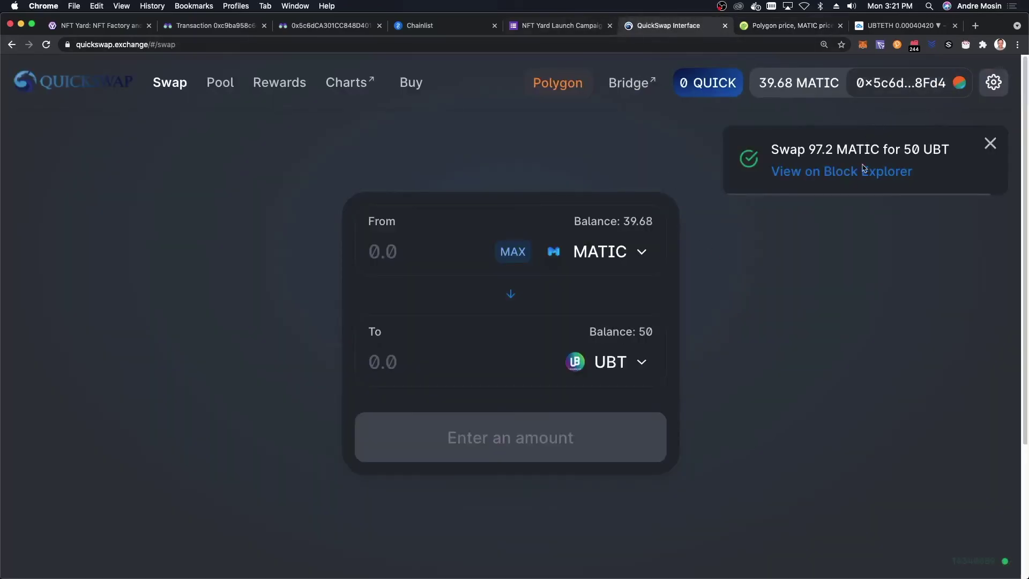